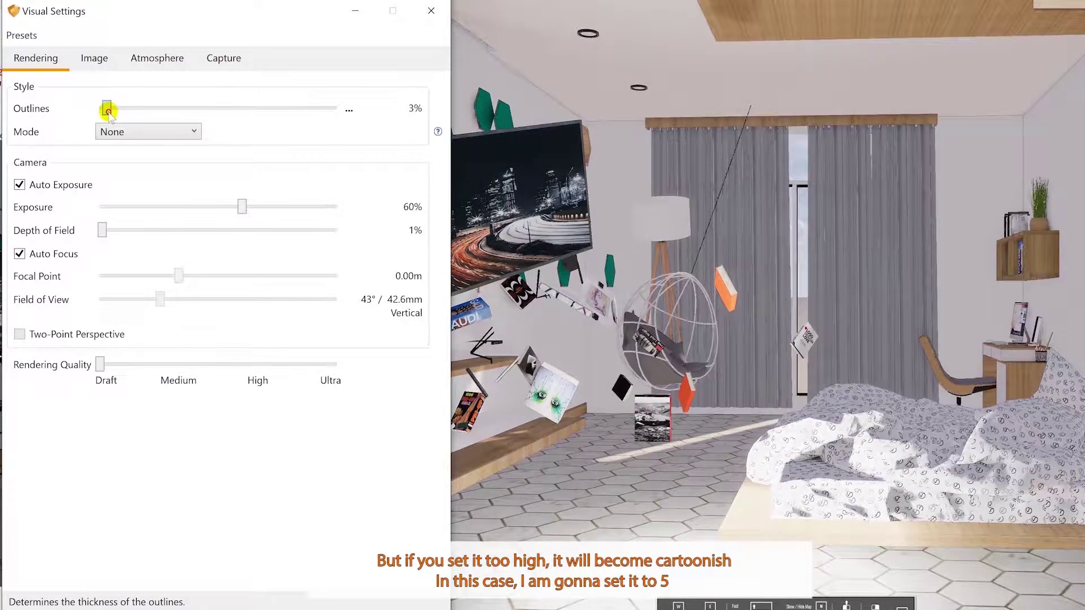
Set the rendering outlines to 5%
click(348, 111)
click(375, 137)
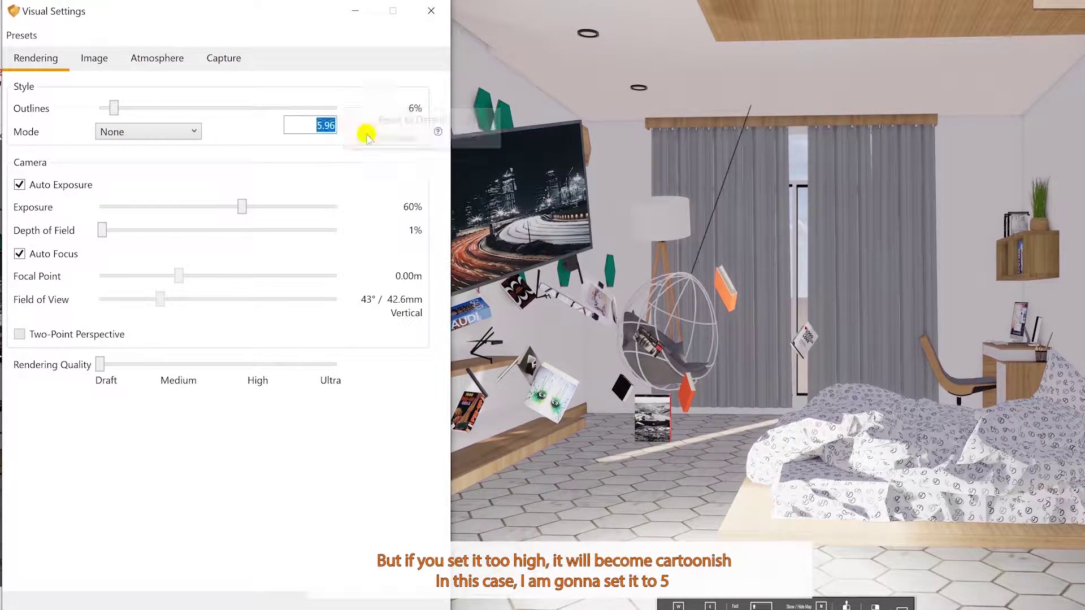
text(5)
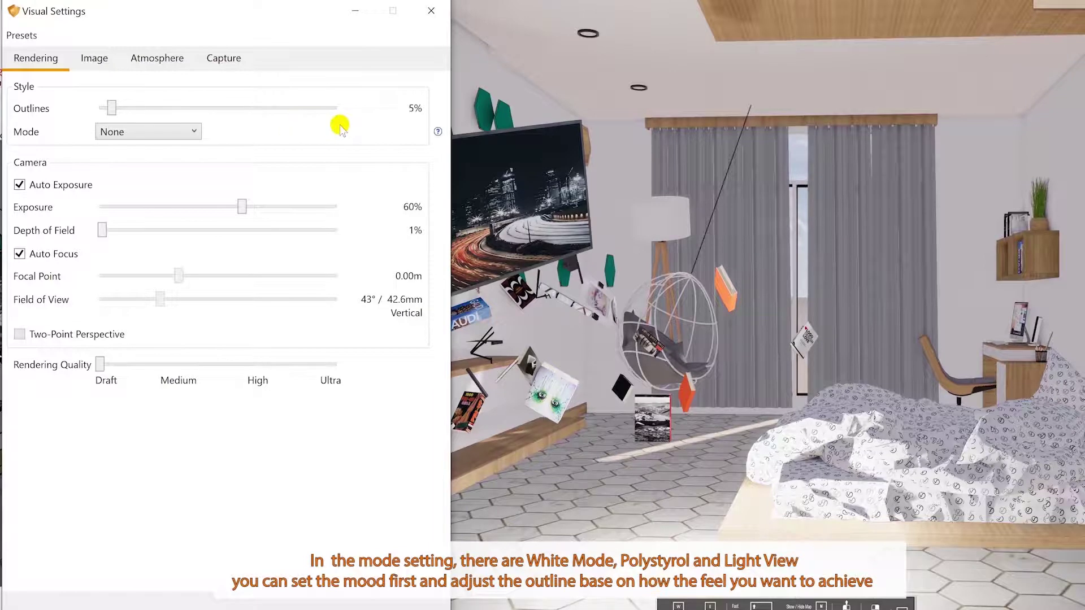
Try the White rendering mode with thicker outlines
click(115, 132)
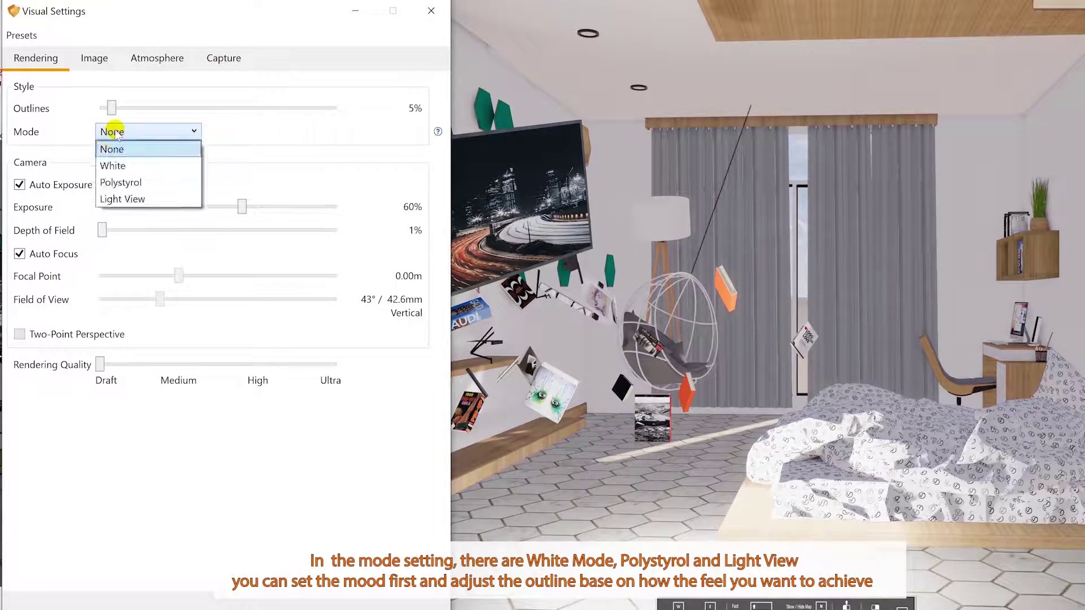
click(114, 165)
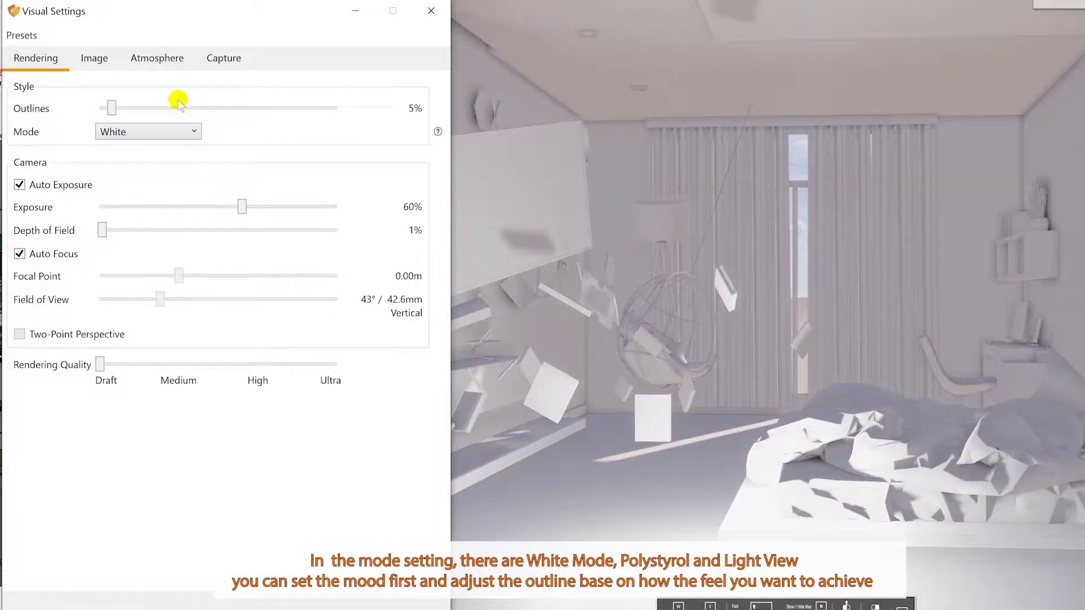
drag(112, 102, 293, 113)
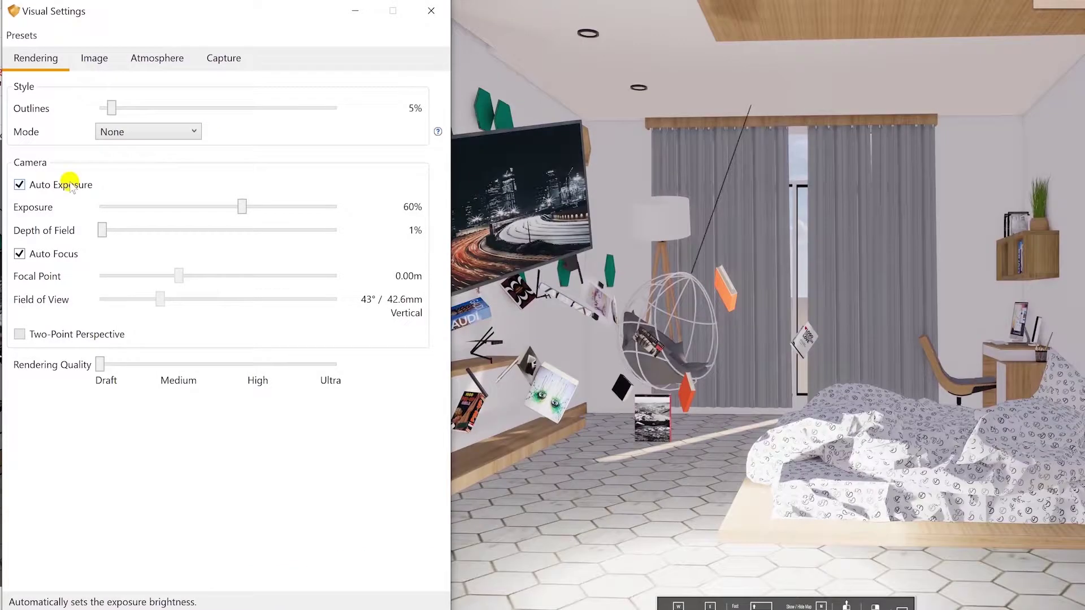
Try manual exposure, restore Auto Exposure with the exposure at 55%, and reduce the depth of field to 0%
click(19, 185)
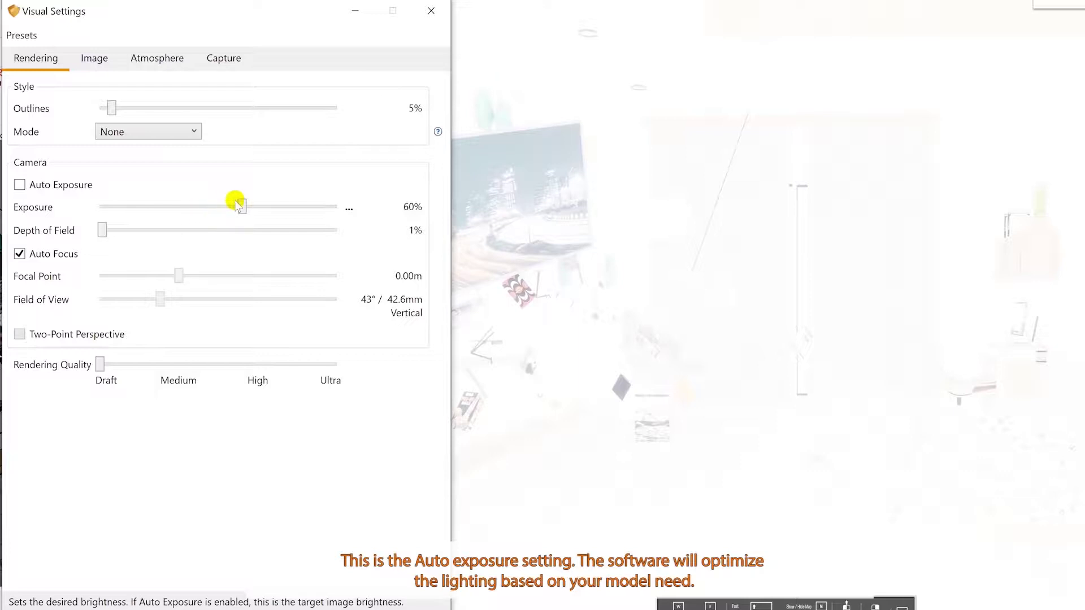
drag(242, 205, 162, 209)
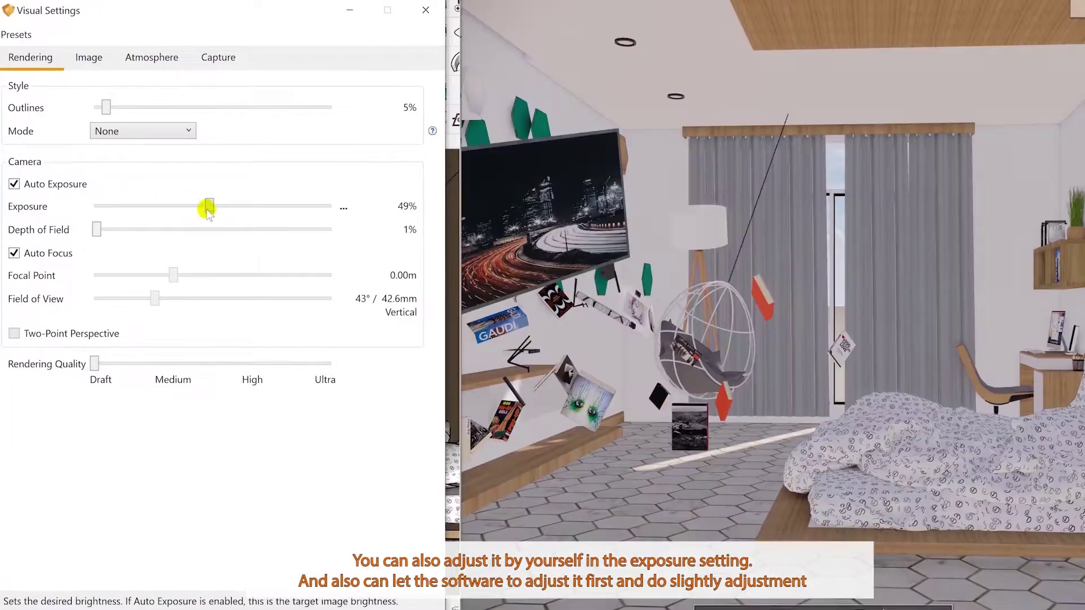
mouse_move(205, 209)
mouse_down()
mouse_move(242, 207)
mouse_move(218, 208)
mouse_up()
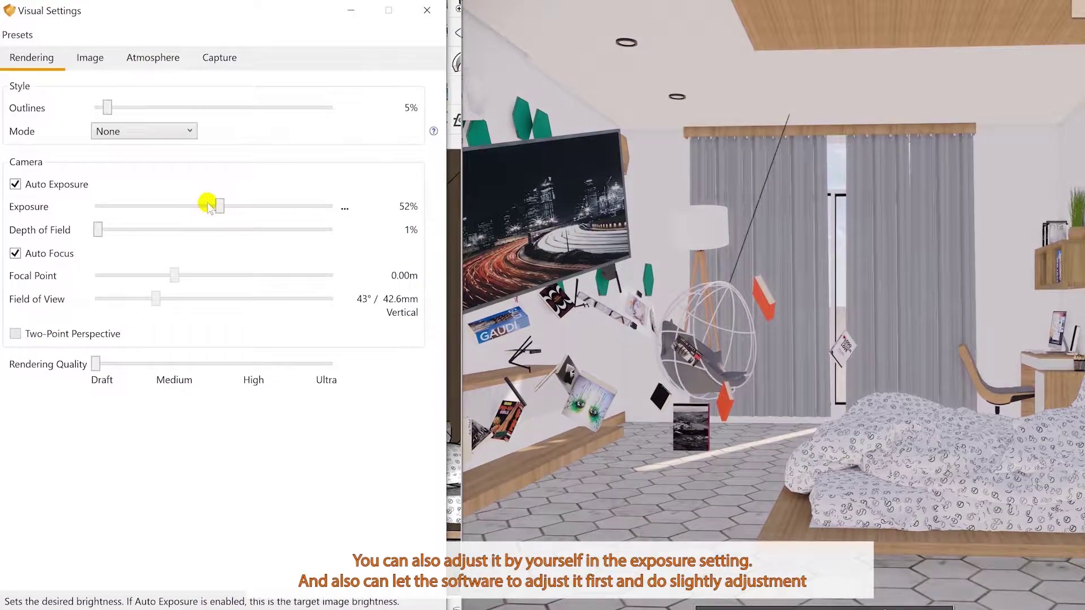
click(45, 183)
click(48, 185)
drag(222, 213, 45, 237)
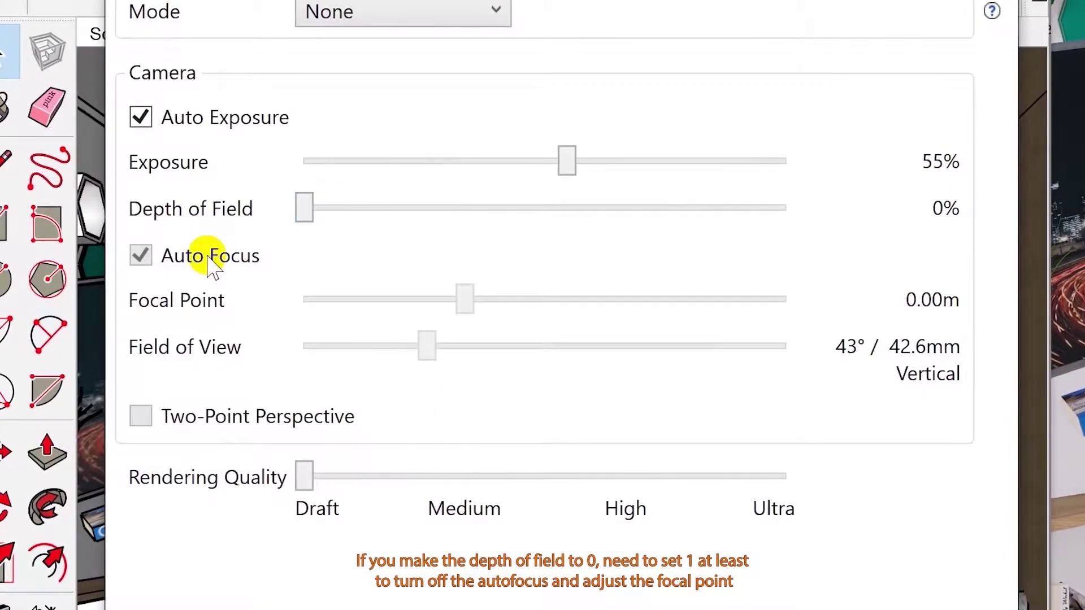
With the depth of field at 11%, turn off Auto Focus and set the focal point to about 5.15 m
click(141, 257)
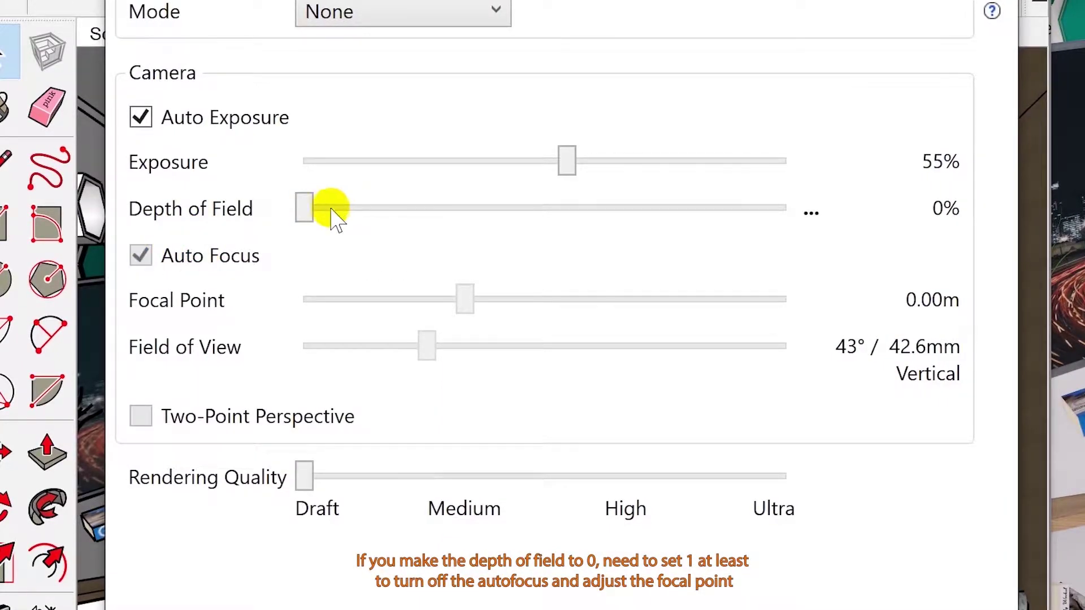
drag(304, 209, 635, 213)
mouse_move(304, 271)
mouse_down()
mouse_move(140, 274)
mouse_move(358, 283)
mouse_move(88, 287)
mouse_move(145, 276)
mouse_up()
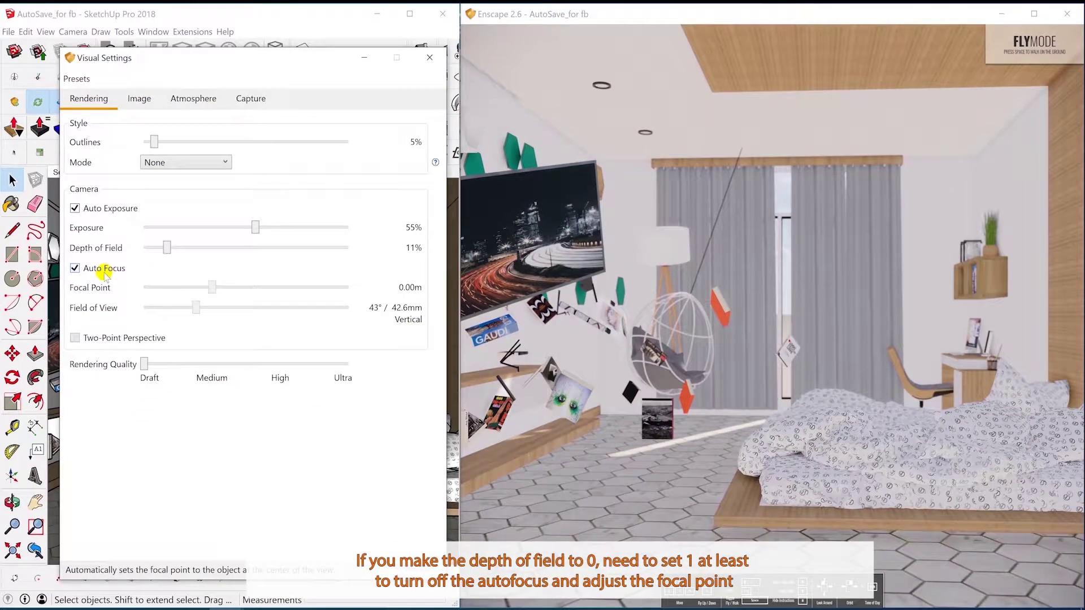
click(105, 272)
click(142, 287)
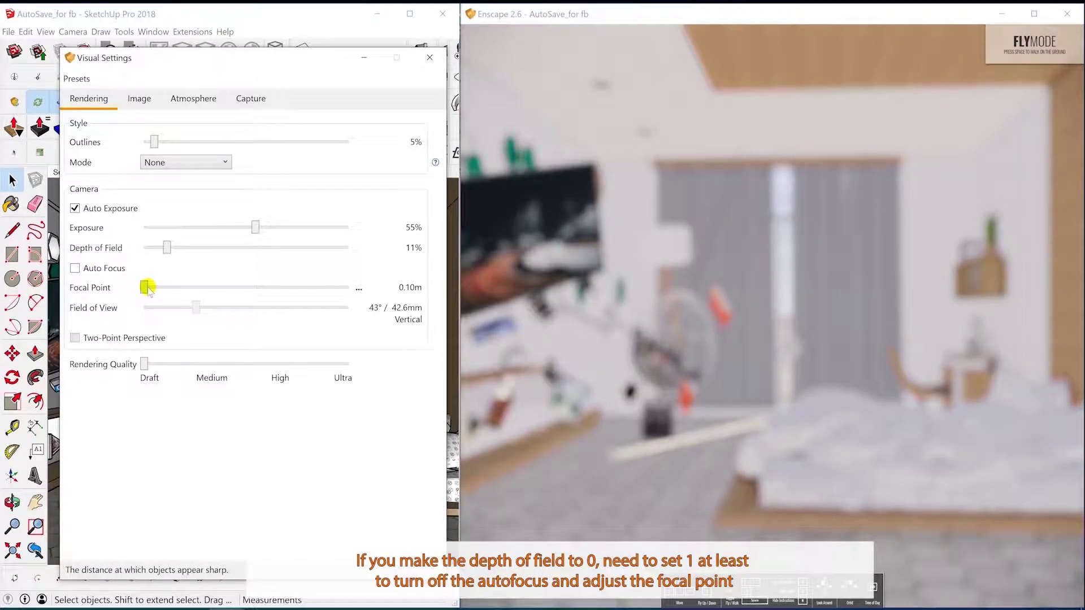
drag(144, 288, 260, 288)
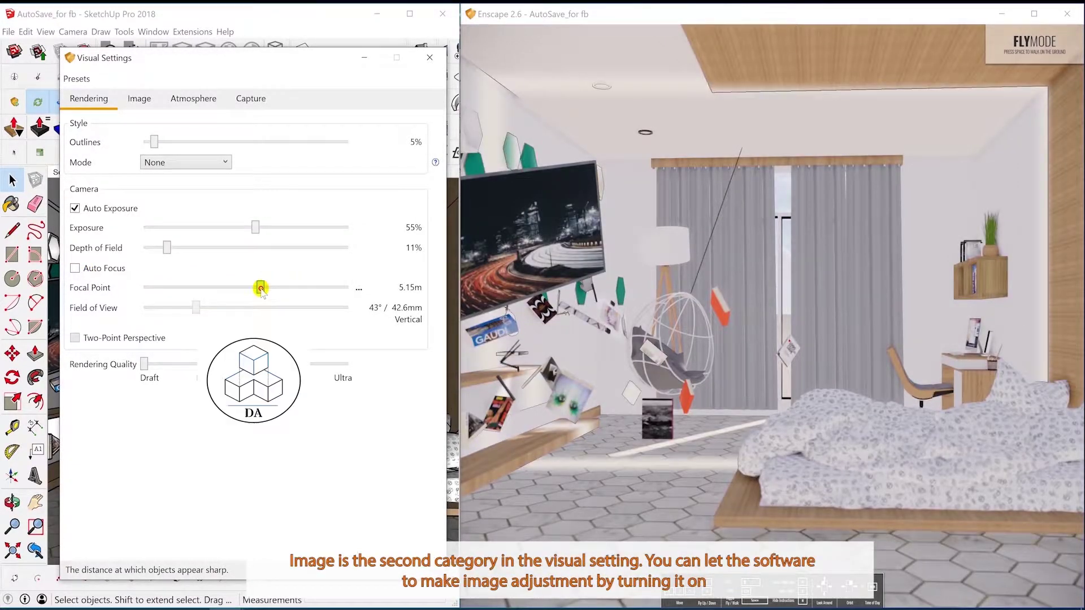
Try Auto Contrast in the image settings and turn it back off
click(139, 99)
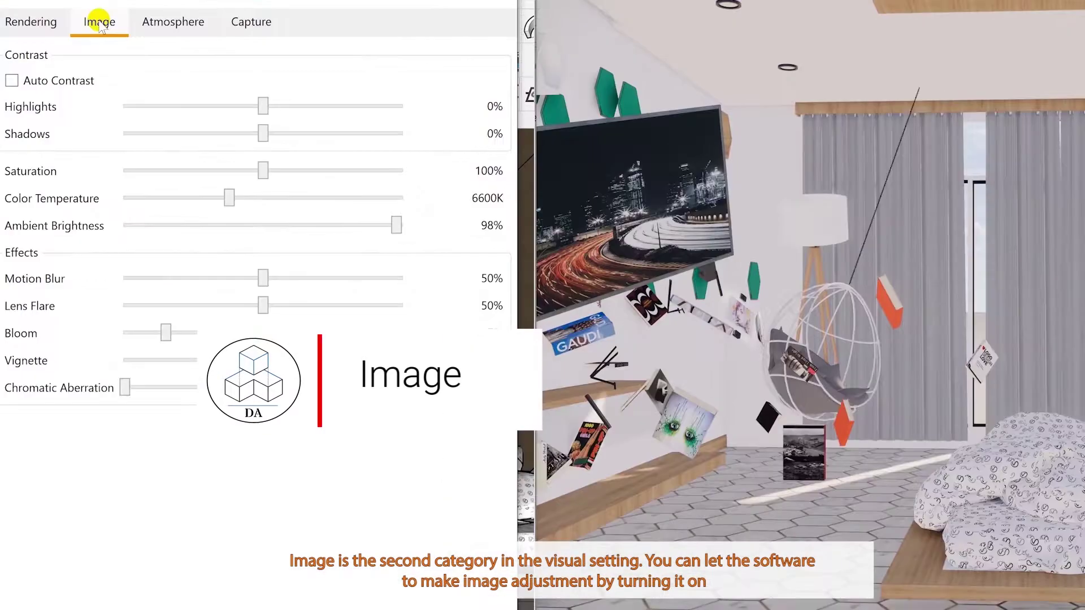
click(77, 84)
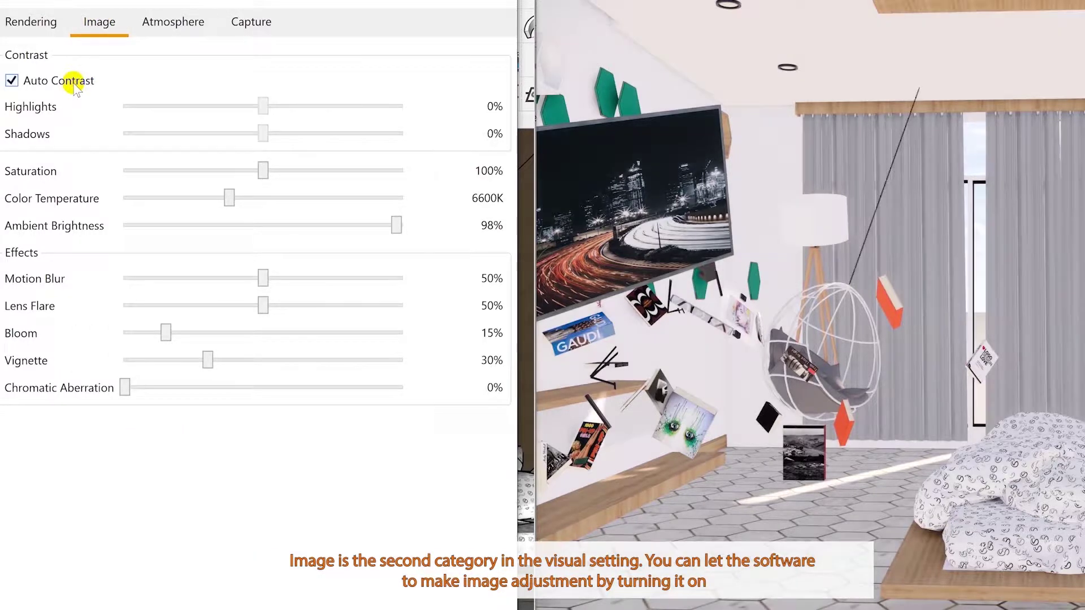
click(275, 106)
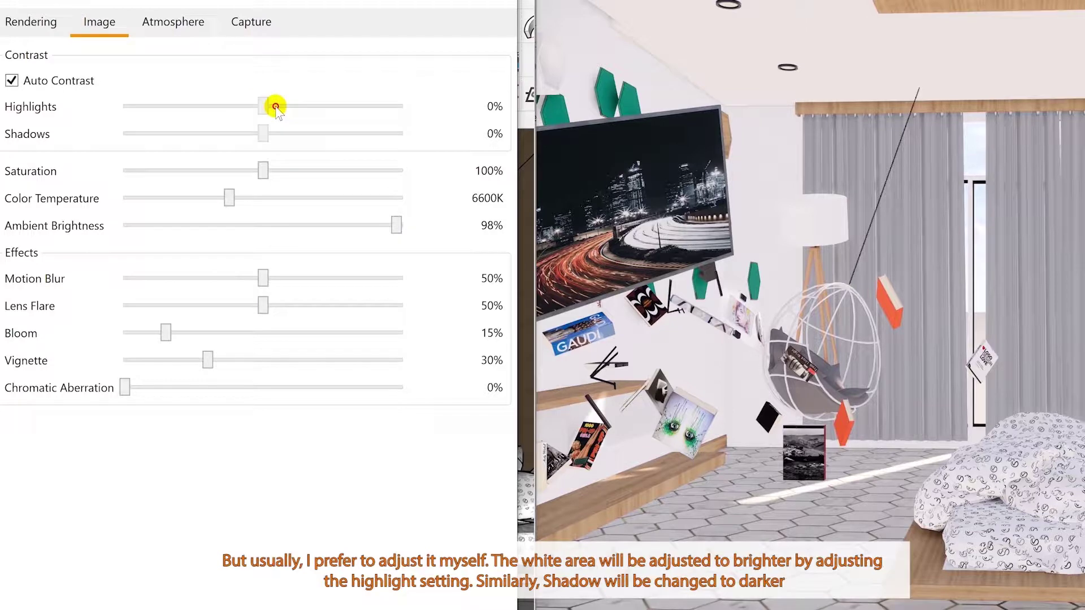
click(48, 80)
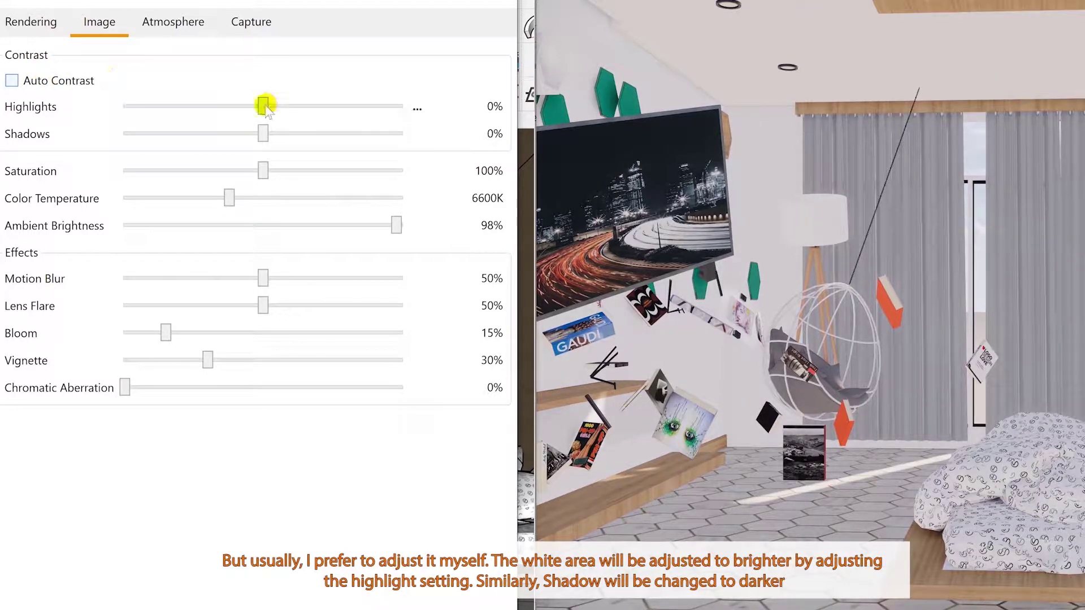
Try highlights at -36%, shadows at 21%, saturation at 110% and color temperature at 6134K, and reset the highlights and color temperature to default
drag(263, 107, 284, 185)
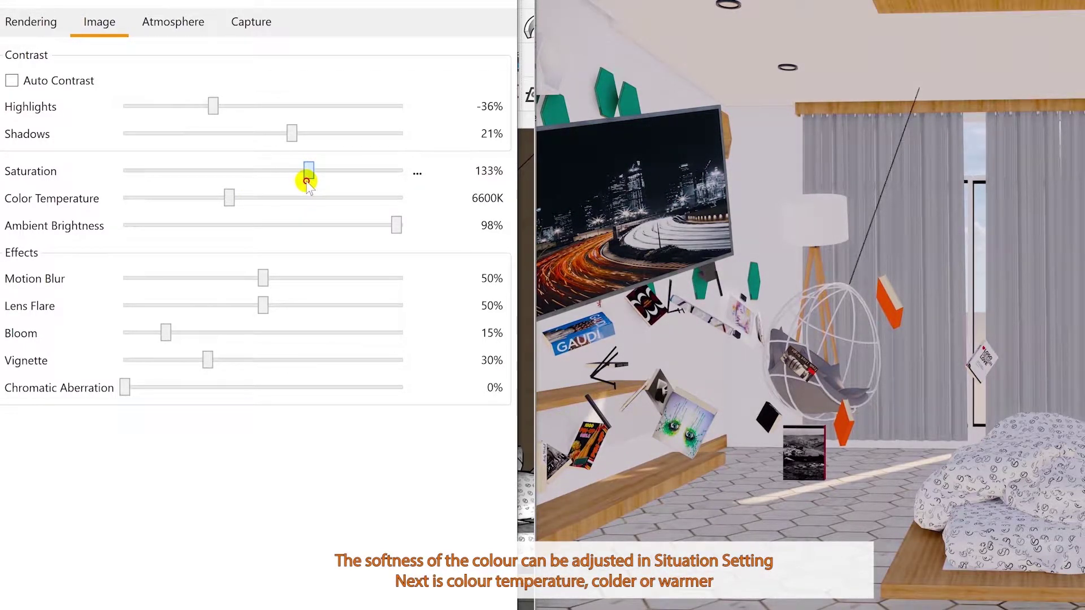
drag(319, 180, 277, 173)
mouse_move(228, 198)
mouse_down()
mouse_move(332, 198)
mouse_move(151, 201)
mouse_move(298, 205)
mouse_move(219, 208)
mouse_up()
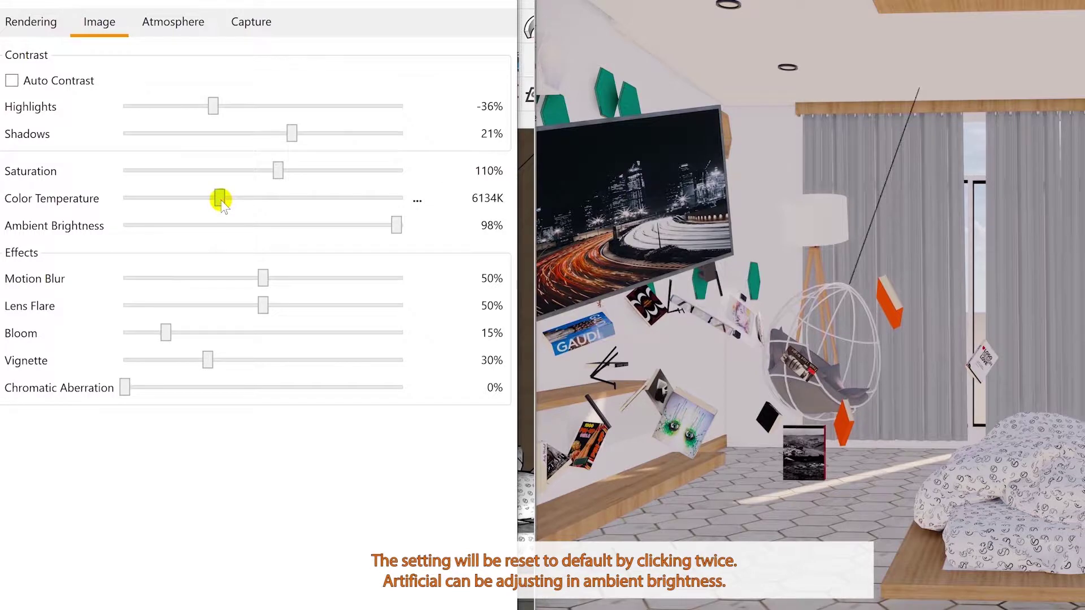
drag(216, 104, 213, 122)
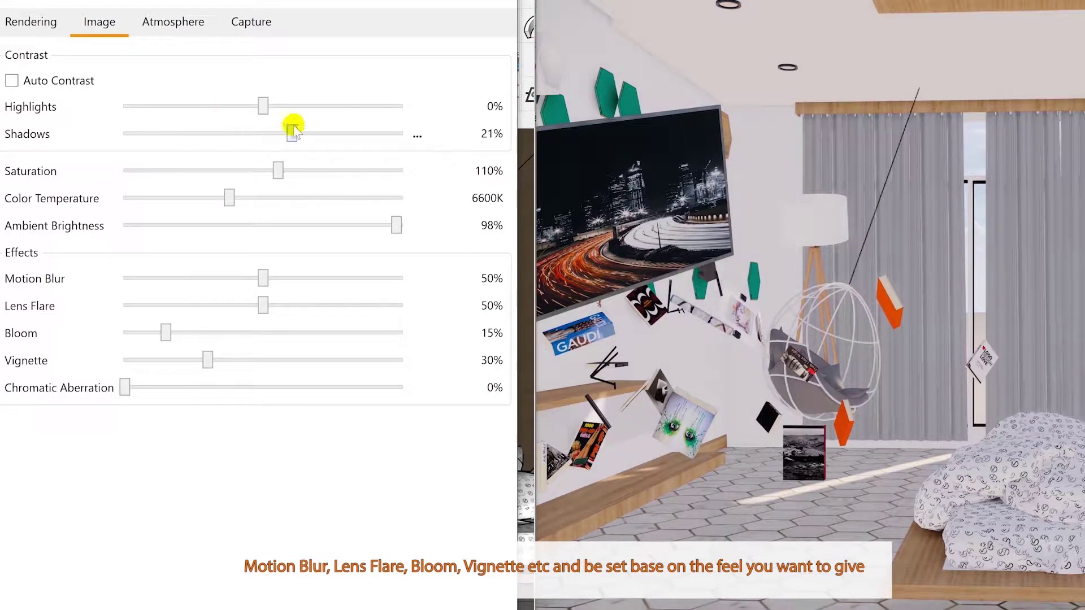
Set ambient brightness to 55%, motion blur to 56%, lens flare to 44%, bloom to 5% and vignette to about 55%
drag(397, 225, 276, 232)
drag(263, 277, 247, 308)
drag(166, 333, 137, 332)
drag(205, 359, 284, 367)
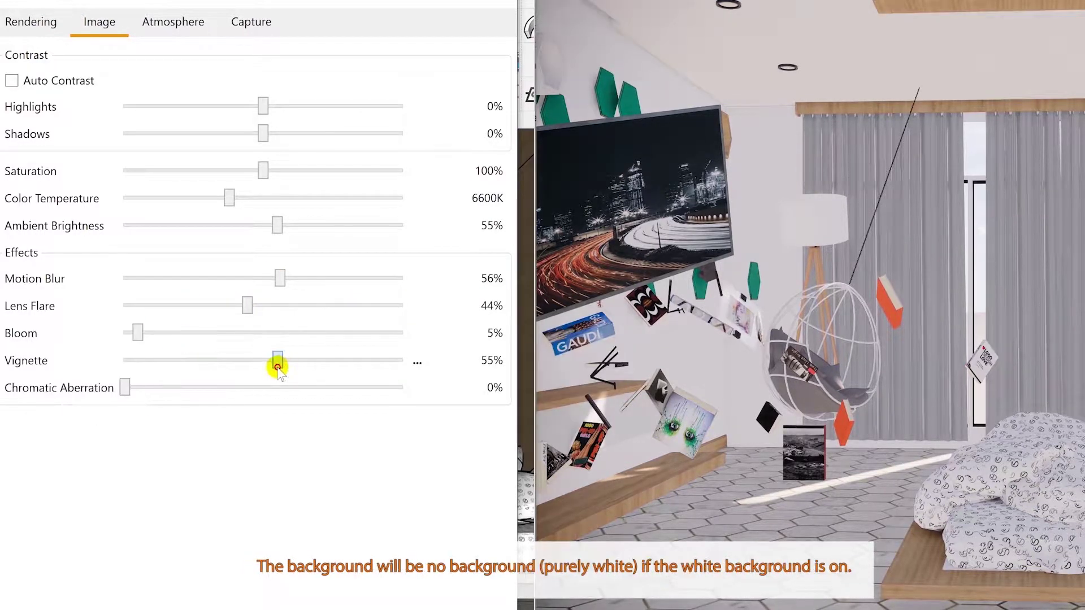
Try the White Background option in the atmosphere settings and turn it back off
click(179, 20)
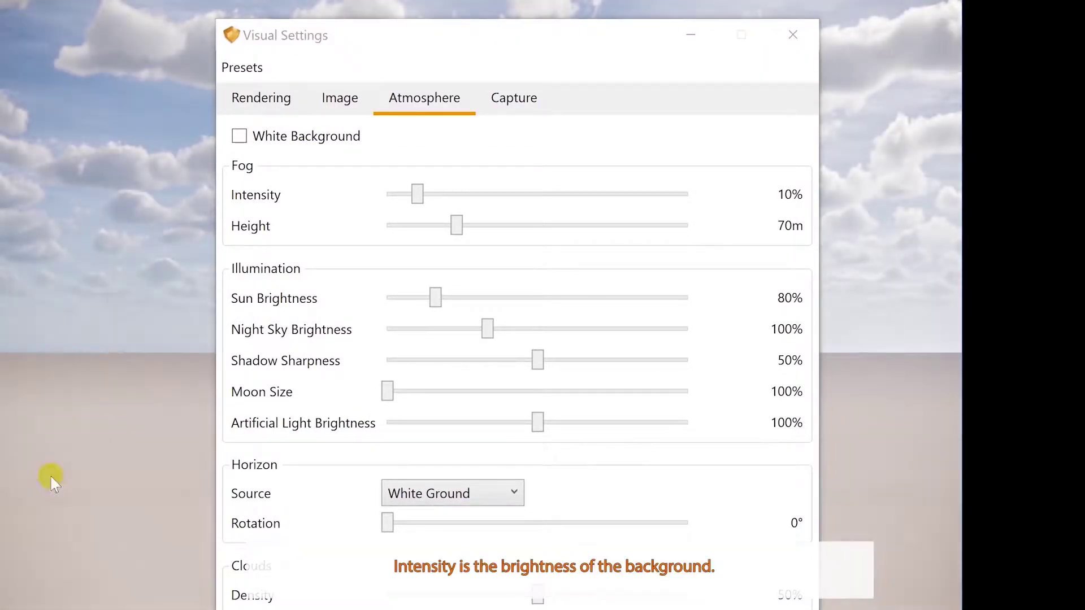
click(252, 137)
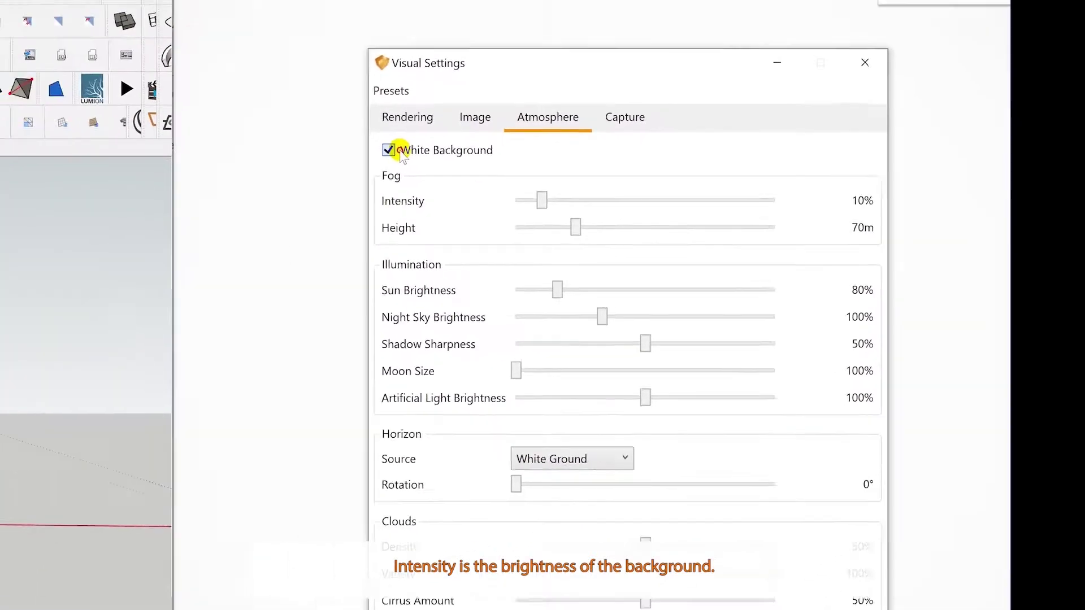
click(239, 136)
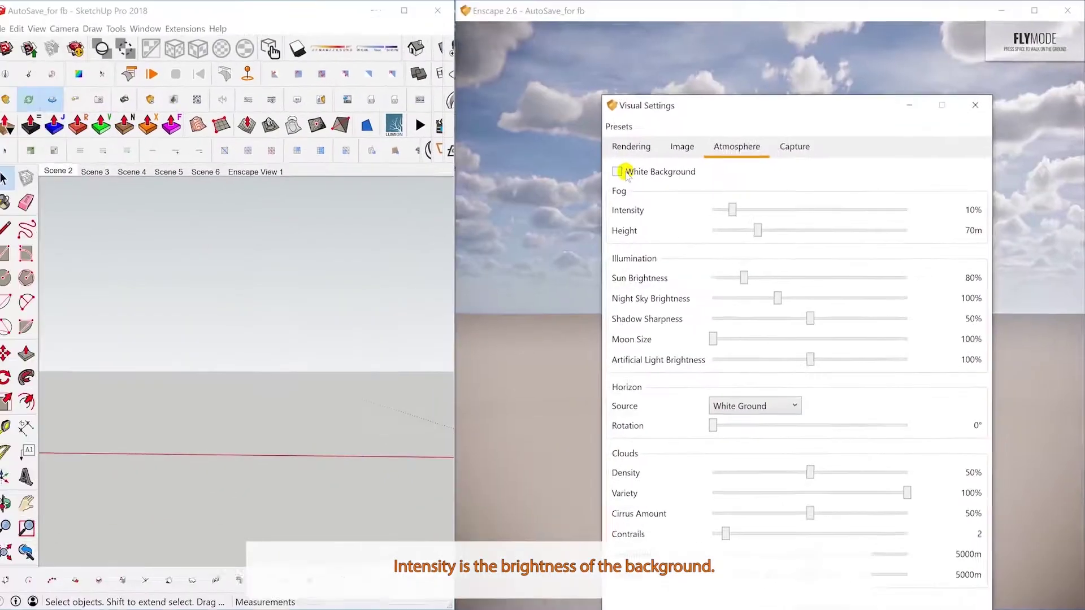
Set the fog intensity to 15% and the fog height to 64 m, and try out the illumination brightness
mouse_move(755, 211)
mouse_down()
mouse_move(716, 211)
mouse_move(801, 212)
mouse_move(756, 222)
mouse_move(866, 230)
mouse_move(763, 230)
mouse_up()
drag(751, 277, 829, 297)
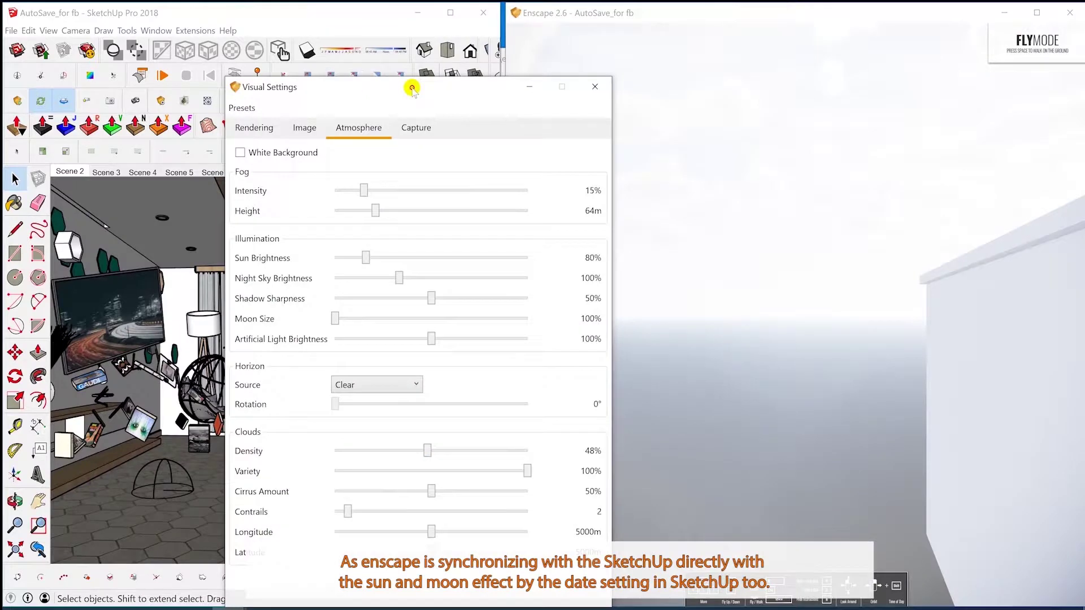
Move the Visual Settings window aside and adjust the time of day for the sun in SketchUp
drag(370, 20, 576, 104)
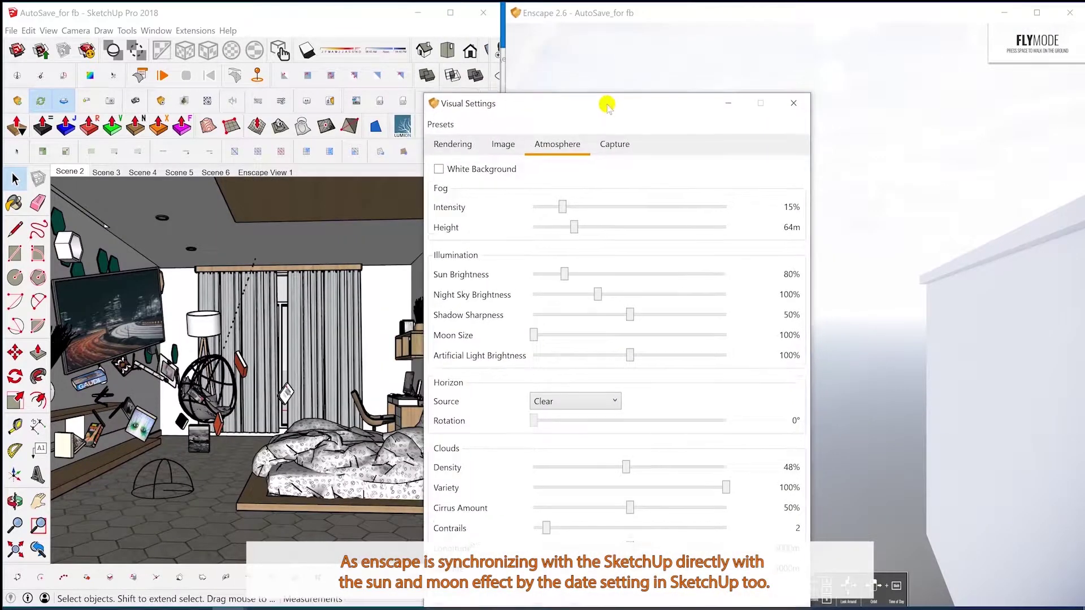
click(387, 47)
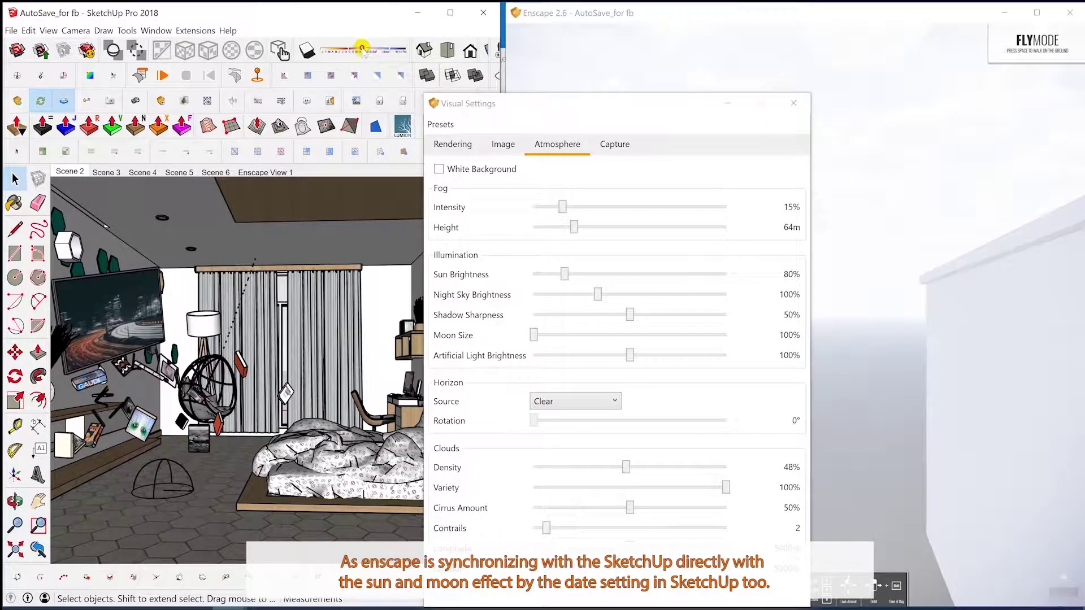
drag(403, 53, 397, 50)
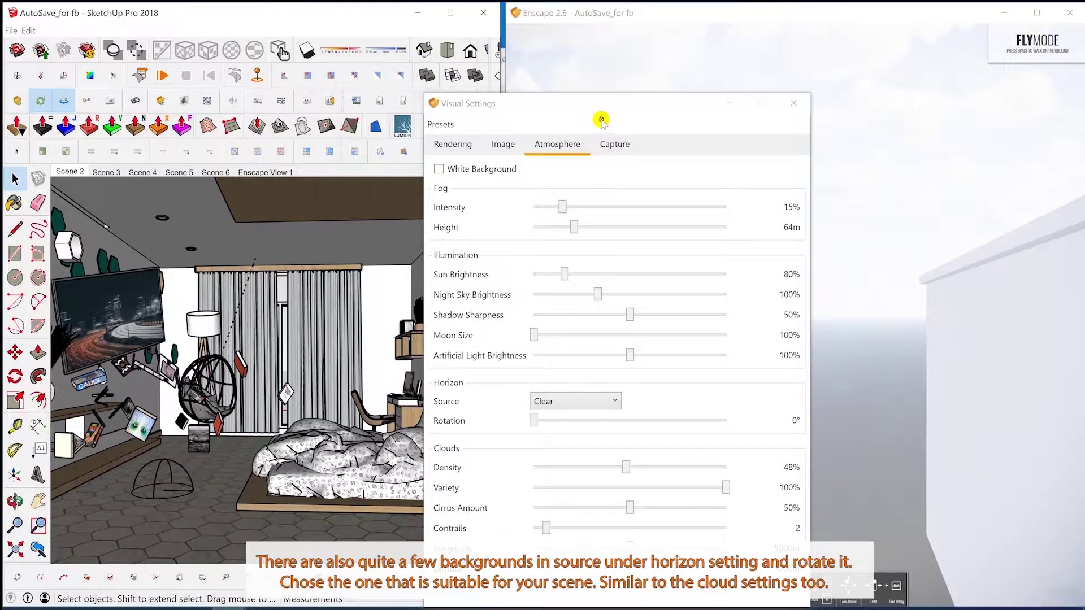
drag(617, 106, 449, 64)
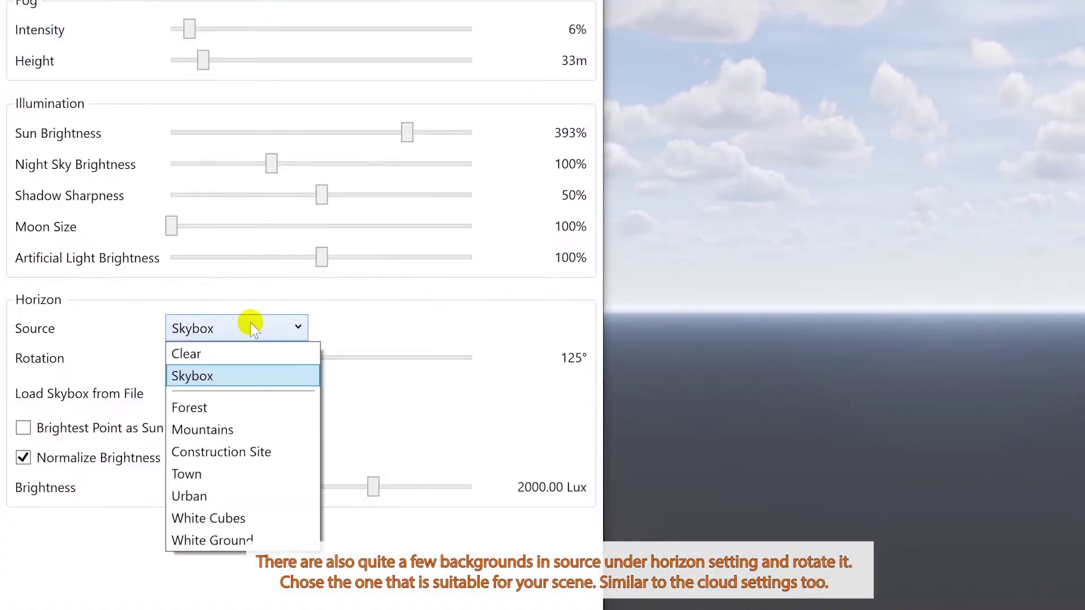
Try the Forest and Mountains backgrounds as the horizon source
click(235, 429)
click(229, 325)
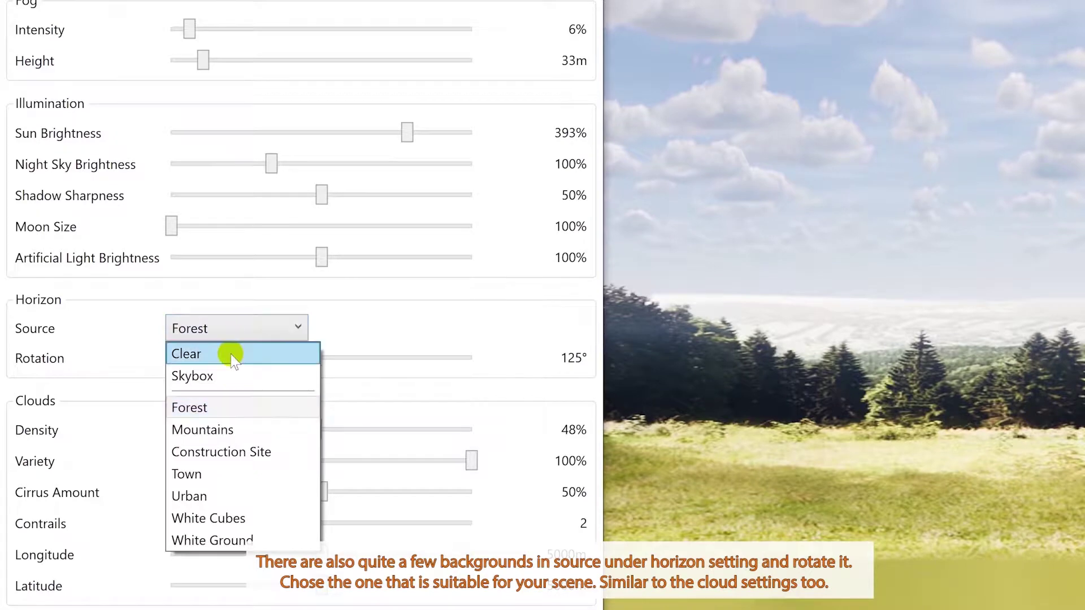
click(225, 428)
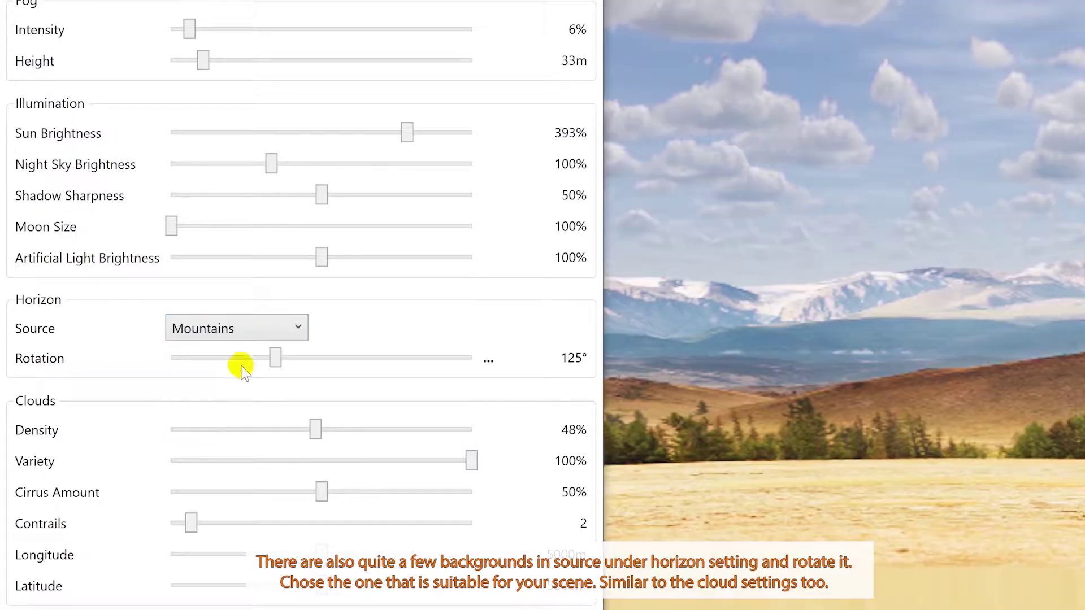
Change the horizon source to Construction Site, rotate the horizon to 104°, and view it from Scene 2
click(260, 328)
click(249, 448)
drag(275, 358, 309, 348)
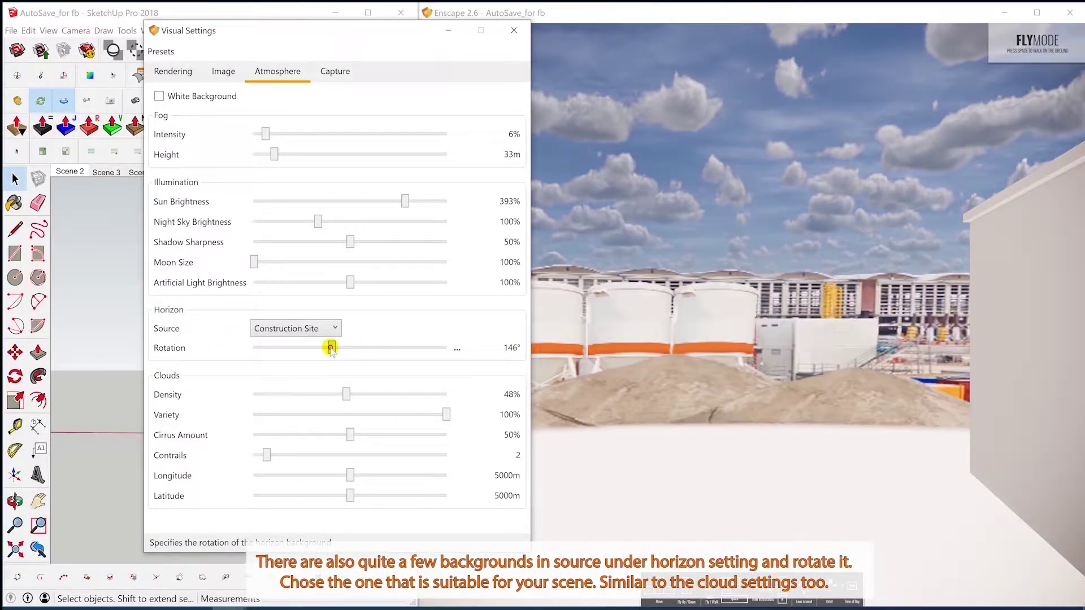
click(60, 171)
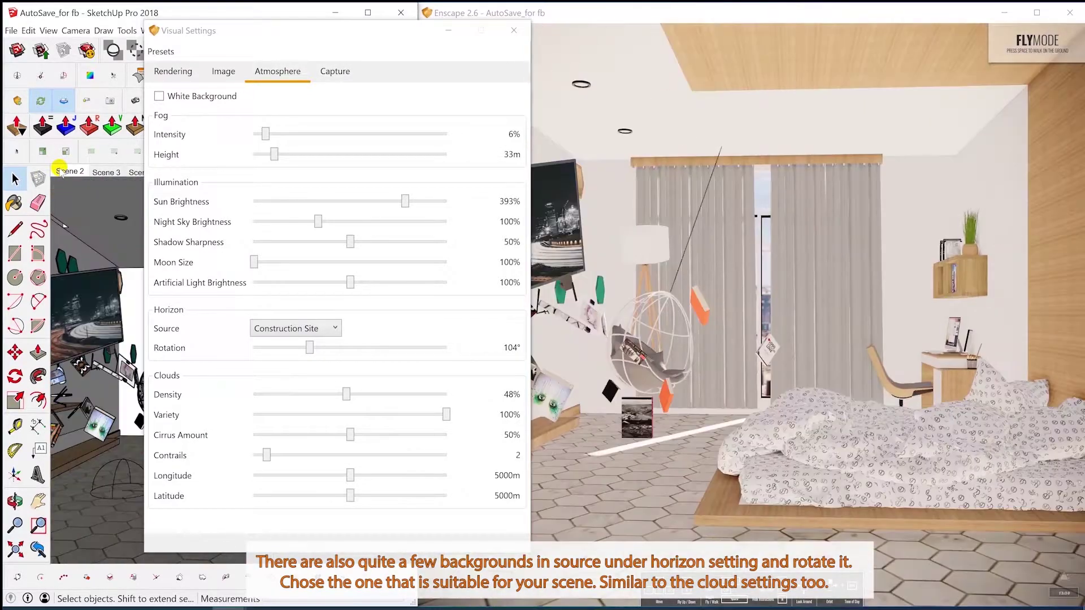
Change the horizon source to Town
click(293, 329)
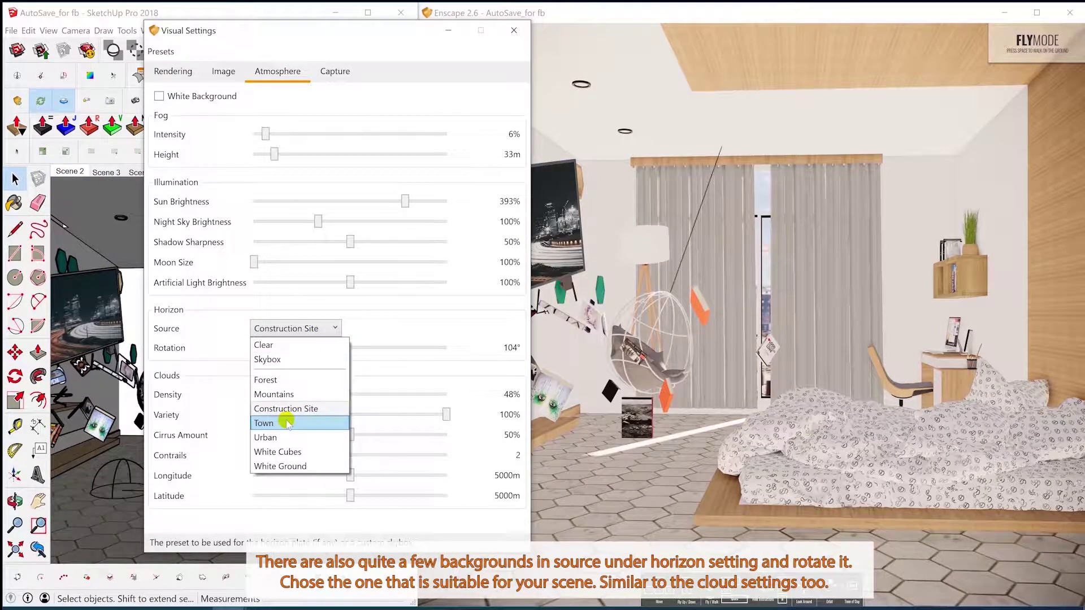
click(285, 422)
click(308, 328)
click(309, 328)
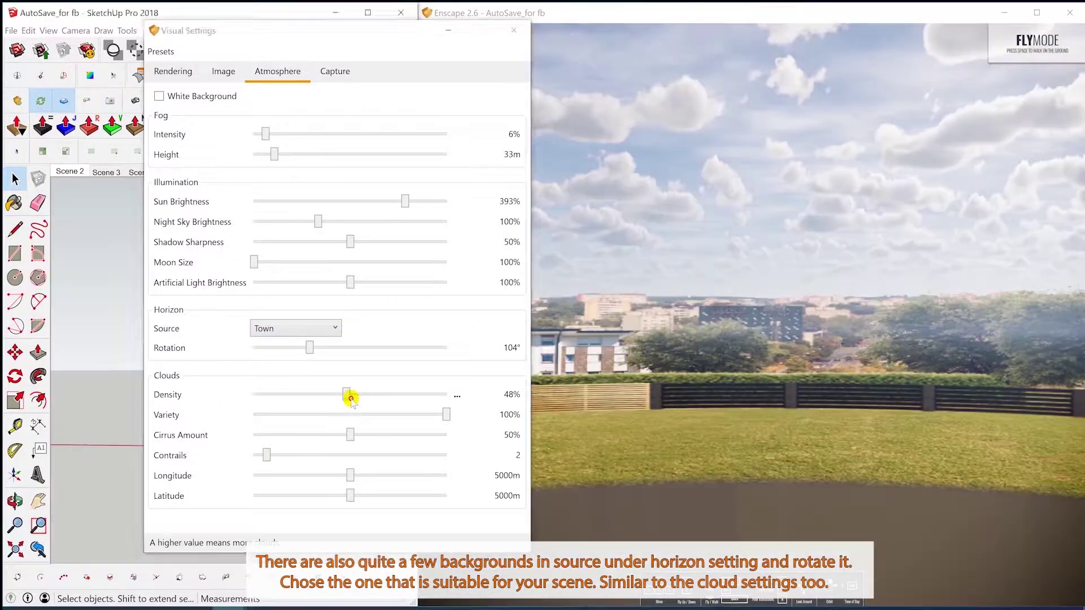
Adjust the clouds to 40% density, 67% variety, 74% cirrus amount and 15 contrails
drag(346, 395, 434, 393)
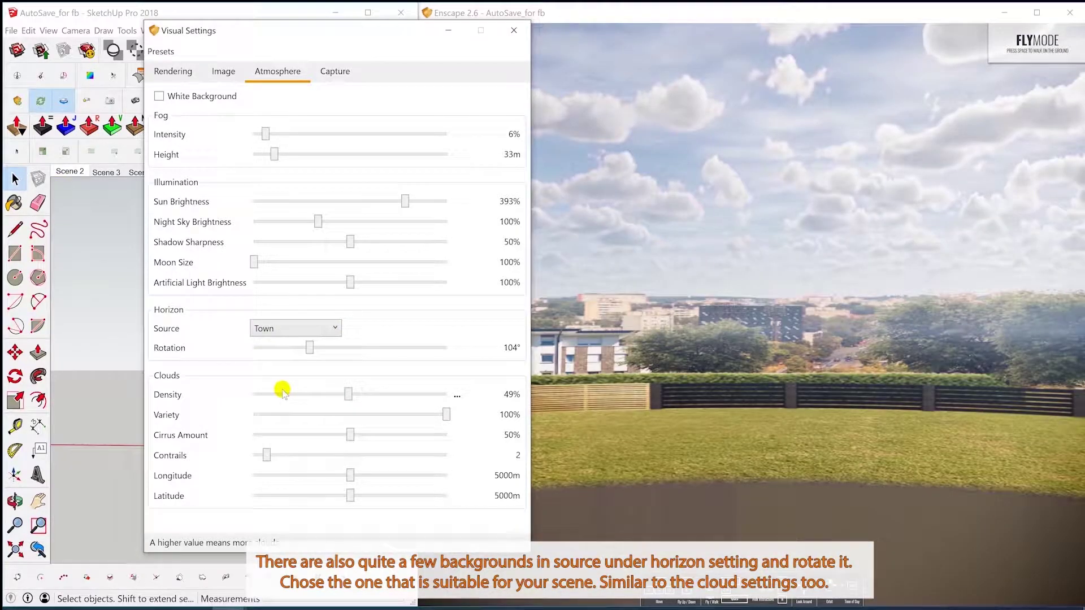
mouse_move(346, 394)
mouse_down()
mouse_move(375, 394)
mouse_move(252, 394)
mouse_move(402, 393)
mouse_move(326, 395)
mouse_up()
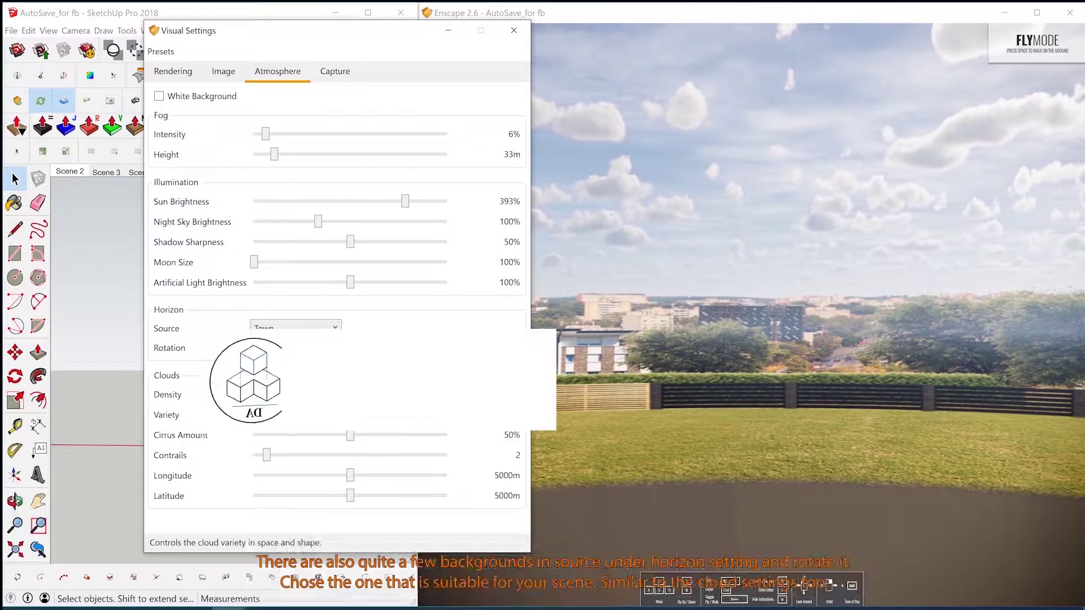
drag(350, 435, 397, 436)
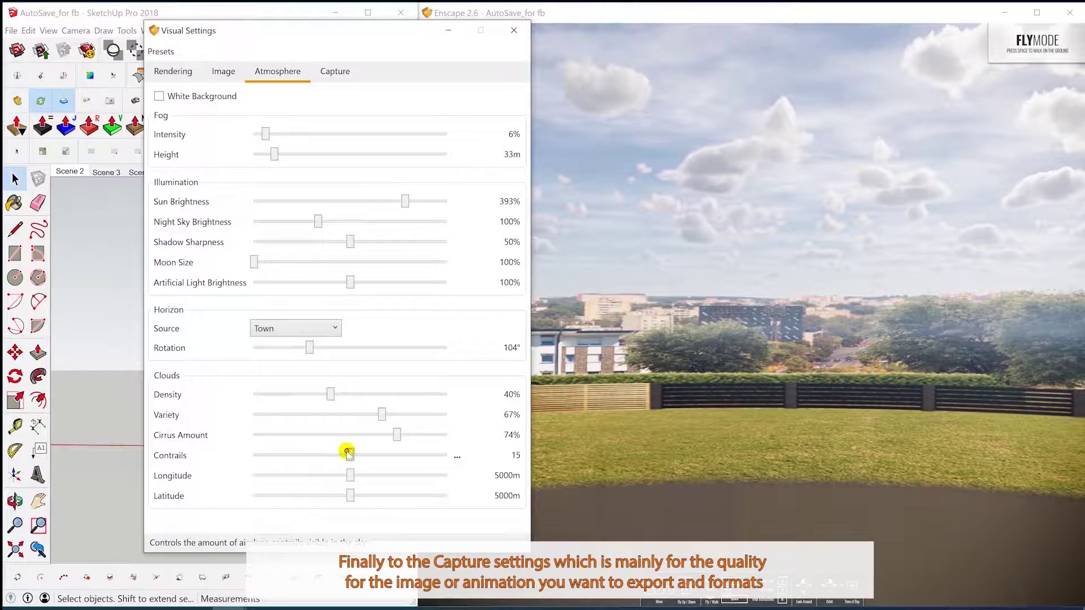
In the capture settings, try the Custom resolution, return it to Full HD, and check the available image file formats
click(336, 71)
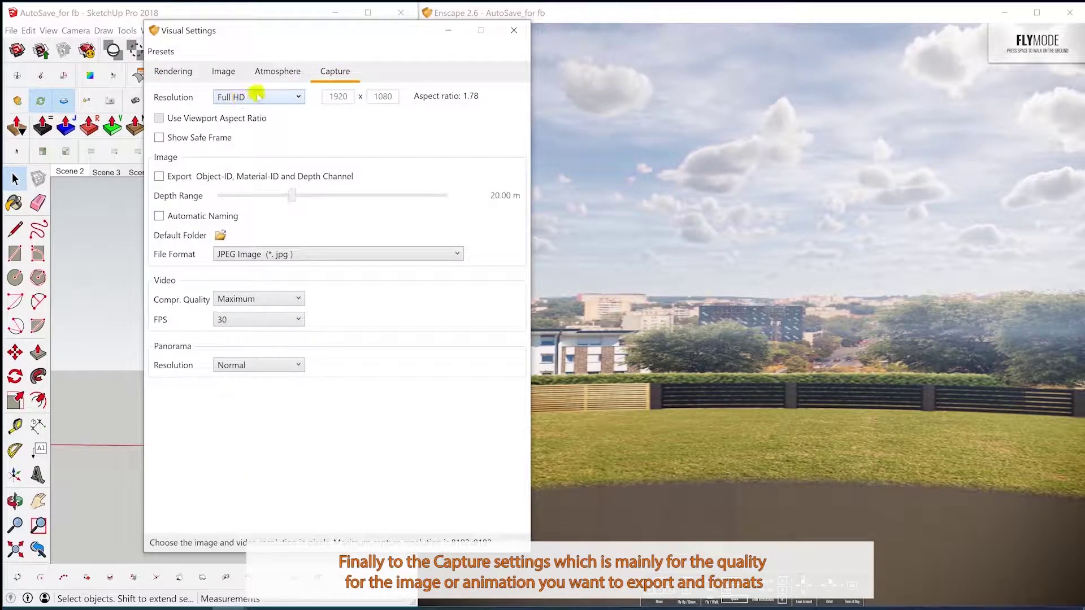
click(274, 99)
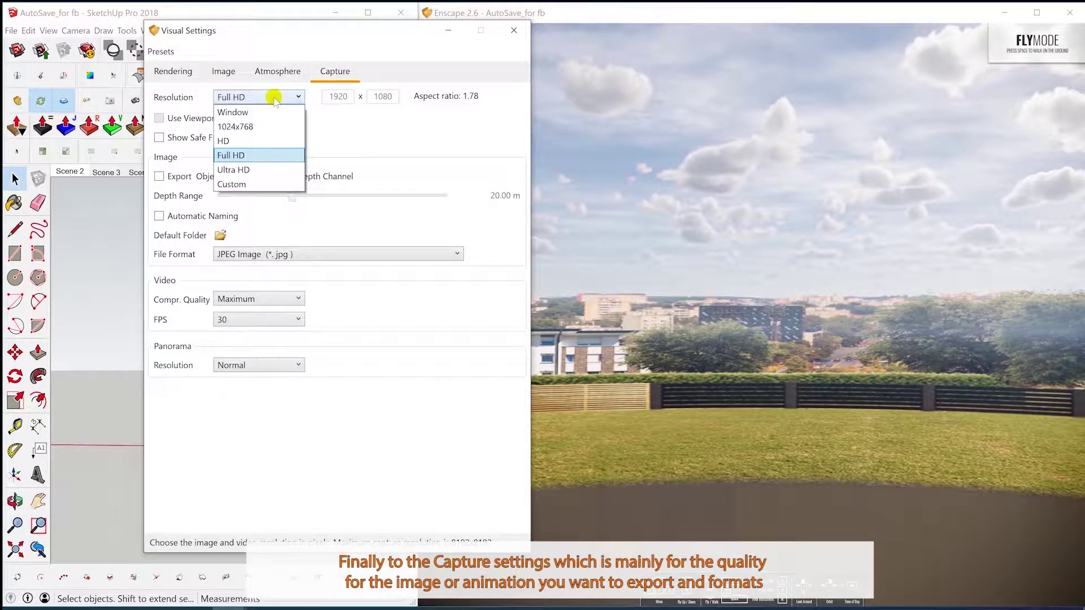
click(419, 128)
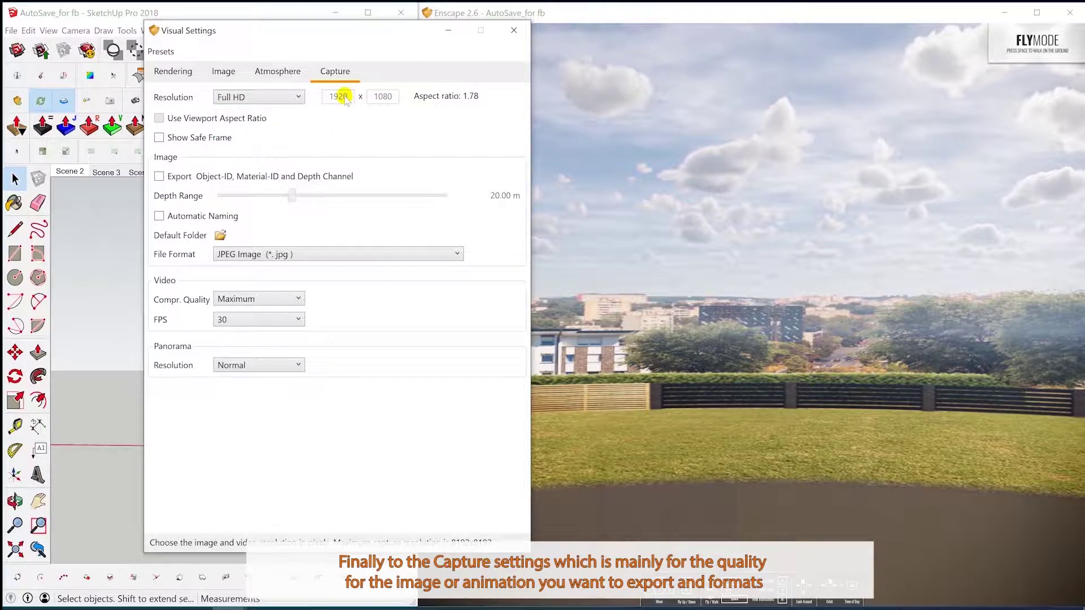
click(274, 98)
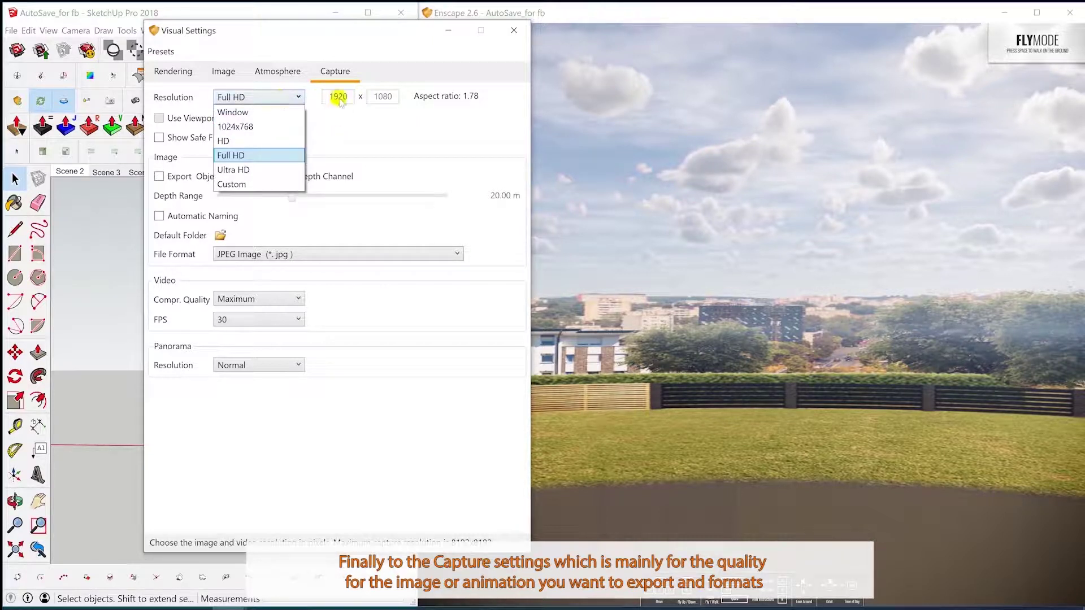
click(256, 185)
click(260, 98)
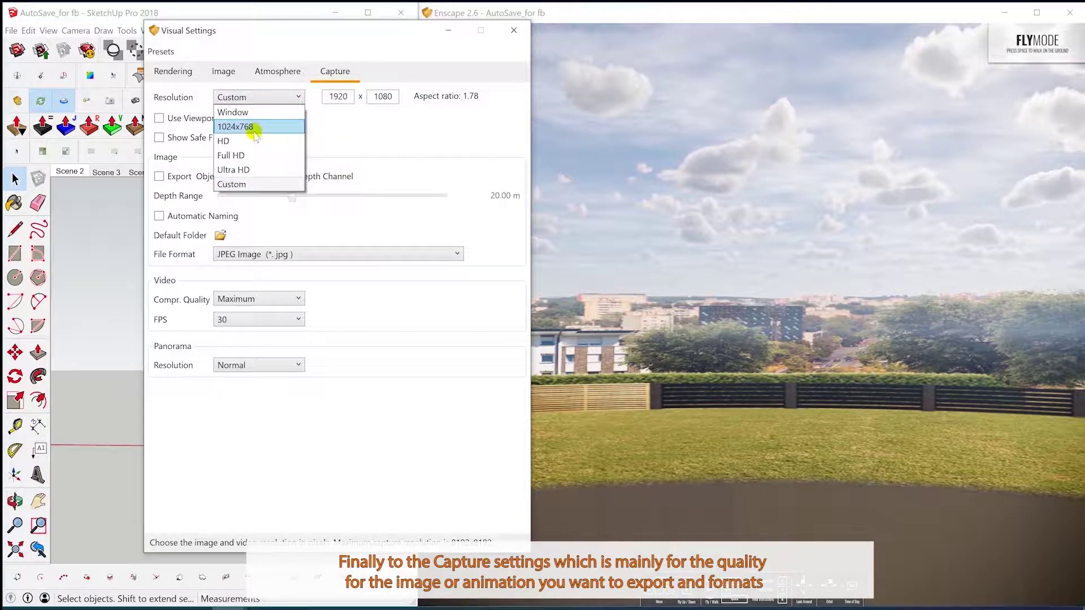
click(251, 154)
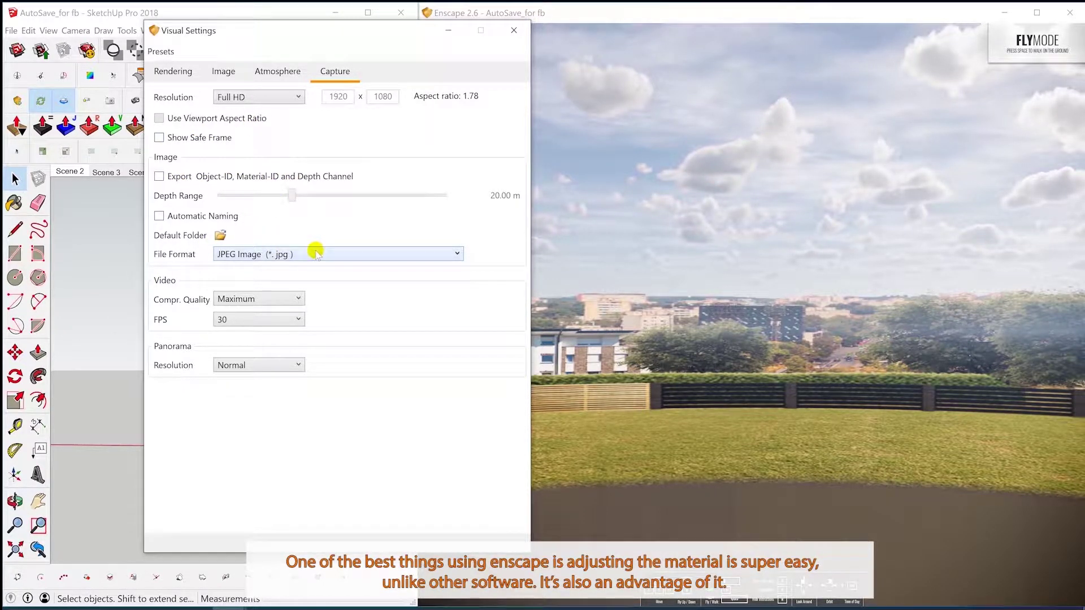
click(295, 255)
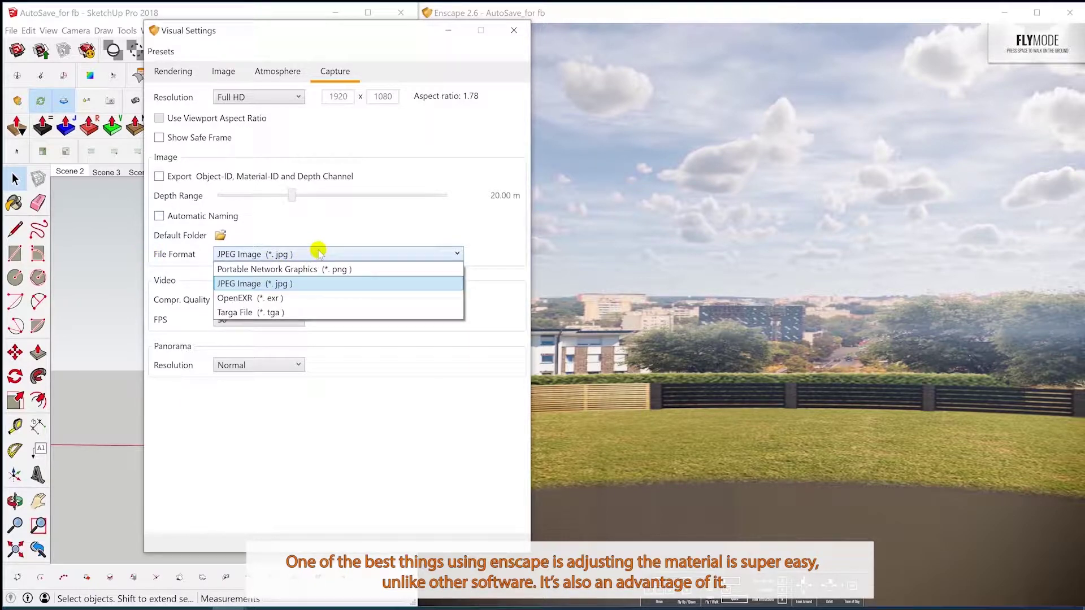
click(395, 232)
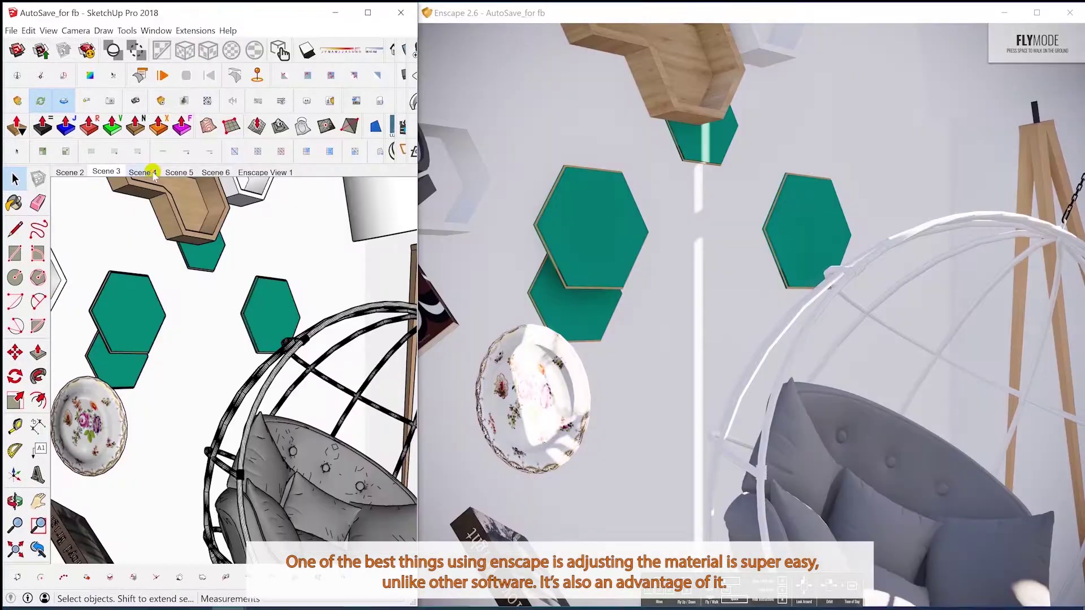
In Scene 4, rename the hexagonal floor tile material to Generic gress and make its Enscape material type Grass
click(150, 171)
click(179, 172)
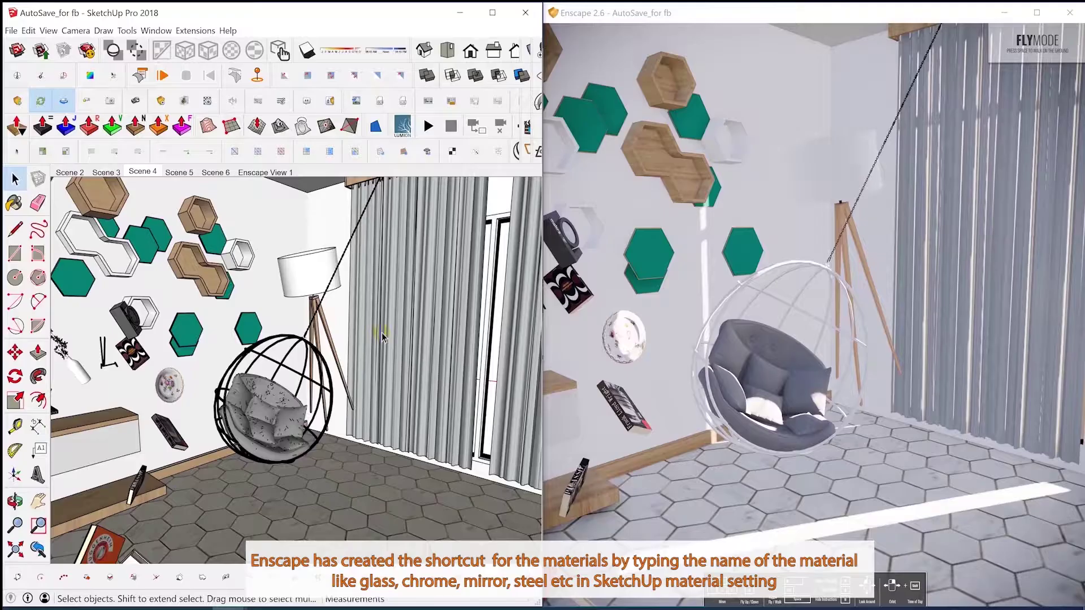
mouse_move(381, 332)
middle_down()
mouse_move(363, 345)
mouse_move(366, 360)
middle_up()
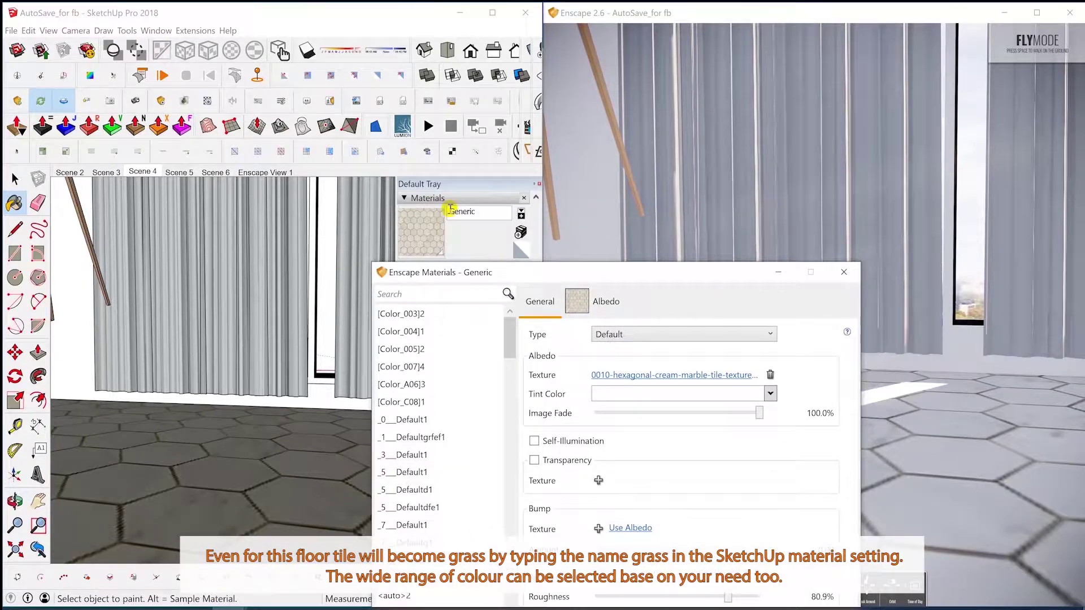
click(483, 213)
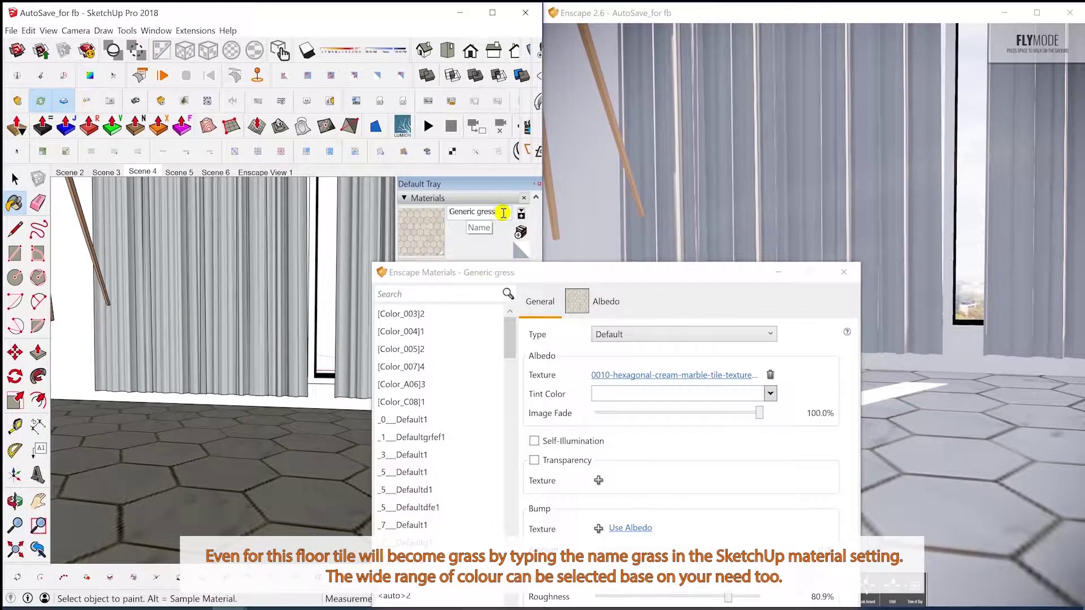
key(BackSpace)
key(BackSpace)
key(BackSpace)
key(BackSpace)
key(BackSpace)
text(gr)
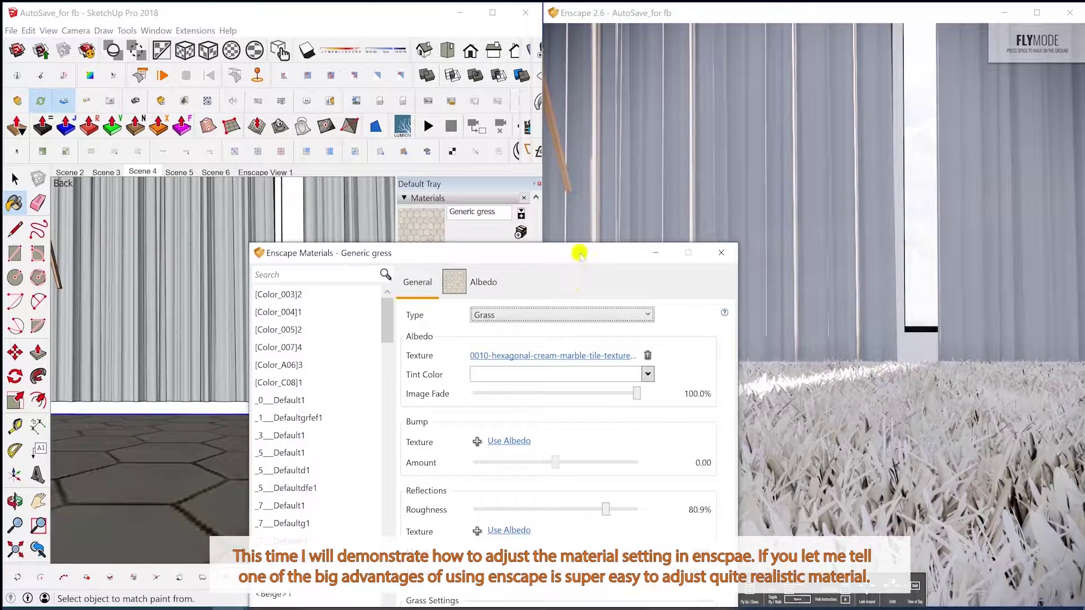
Try tint colors on the grass floor and set the material type back to Default
drag(577, 257, 533, 282)
click(604, 398)
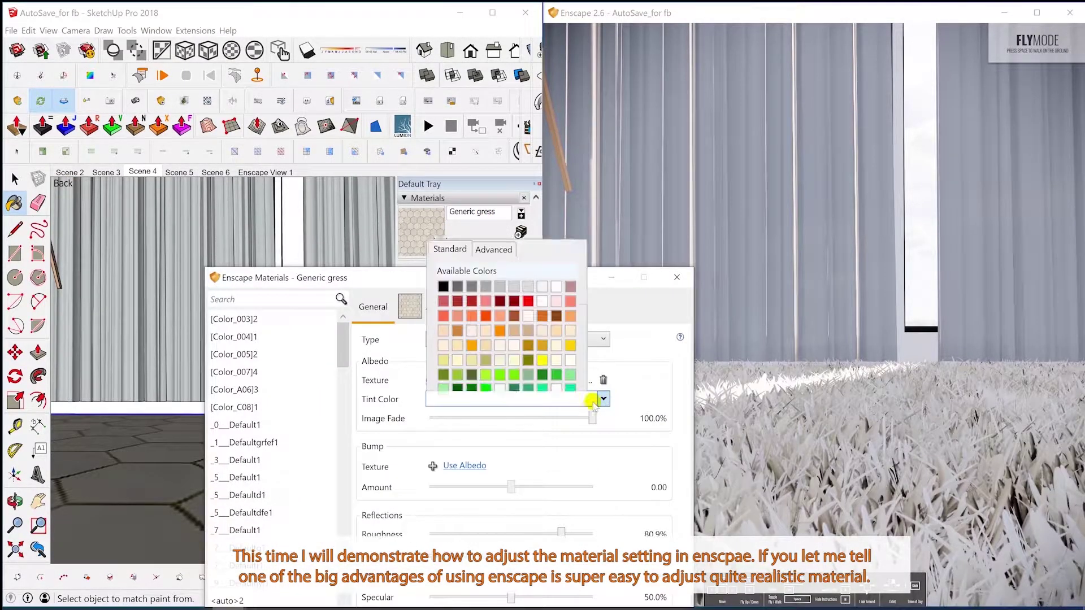
click(514, 298)
click(569, 393)
click(636, 368)
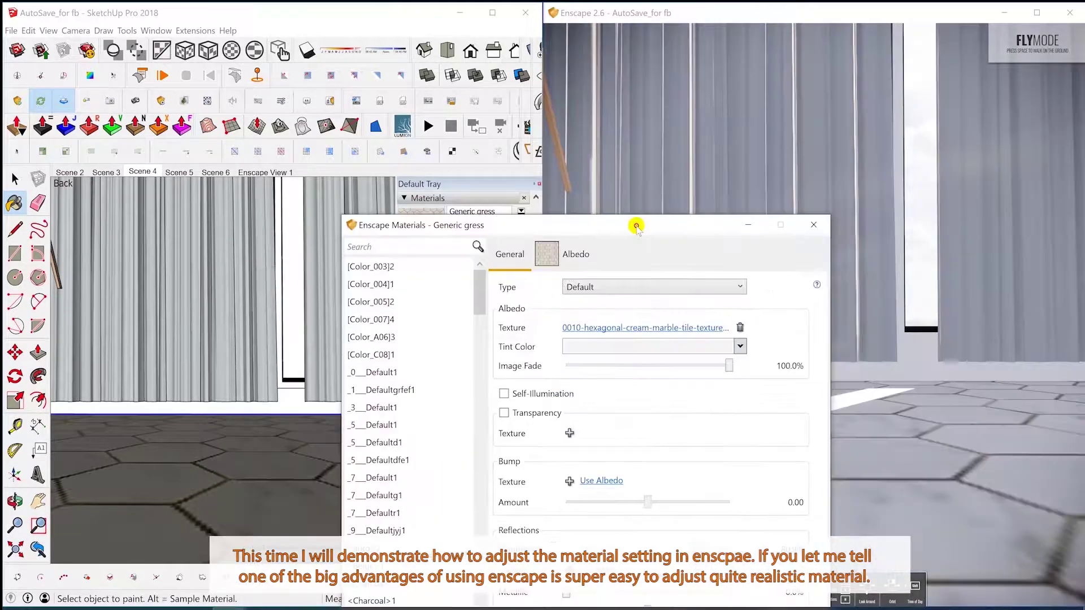
Use the floor tile's albedo texture for its bump, with an amount of -1.85, and for its reflections
middle_drag(274, 405, 249, 399)
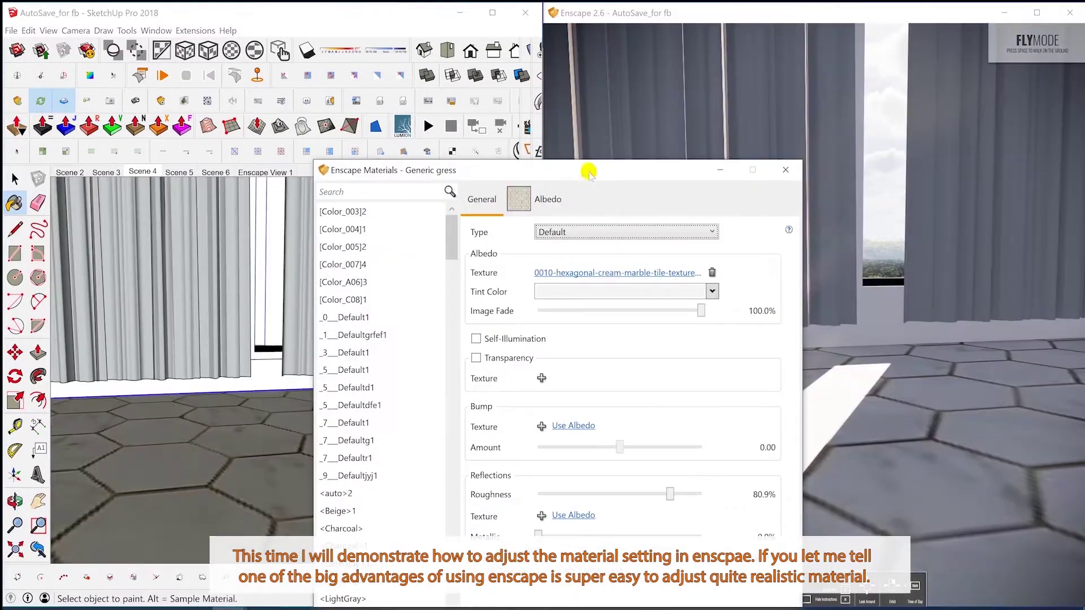
drag(588, 172, 567, 73)
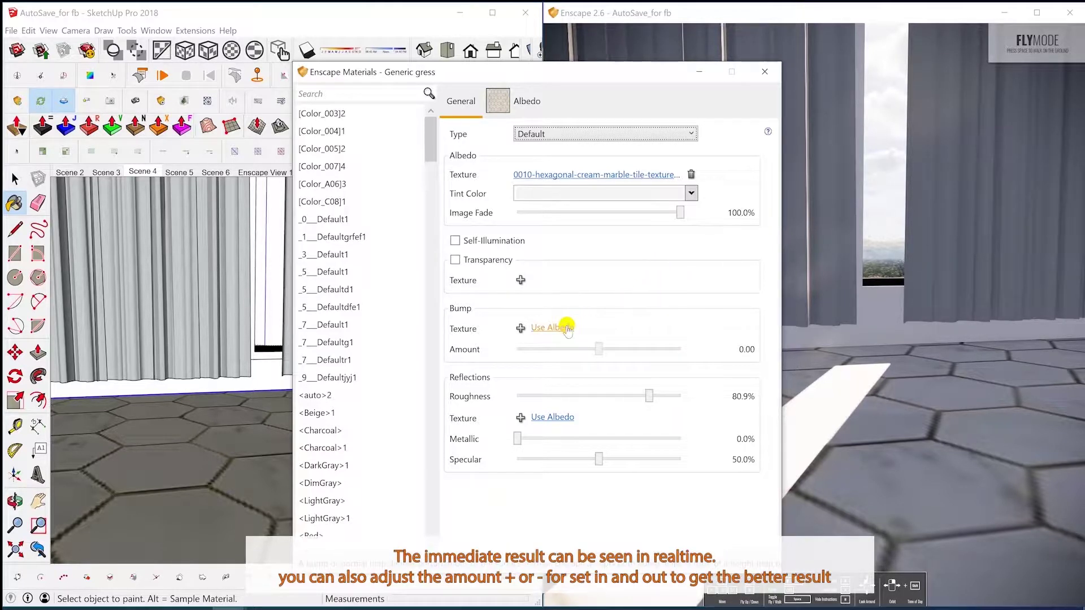
click(550, 328)
middle_drag(265, 424, 231, 398)
click(691, 326)
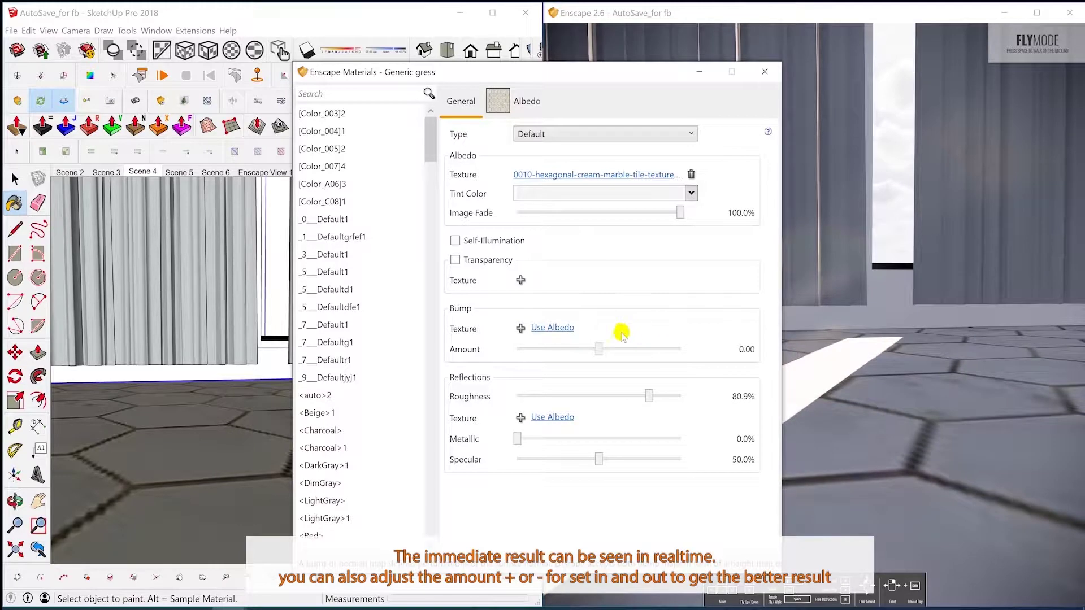
click(556, 327)
middle_drag(176, 427, 172, 445)
mouse_move(643, 346)
mouse_down()
mouse_move(666, 346)
mouse_move(486, 349)
mouse_move(734, 347)
mouse_move(588, 362)
mouse_move(605, 353)
mouse_move(515, 351)
mouse_move(752, 369)
mouse_move(655, 356)
mouse_up()
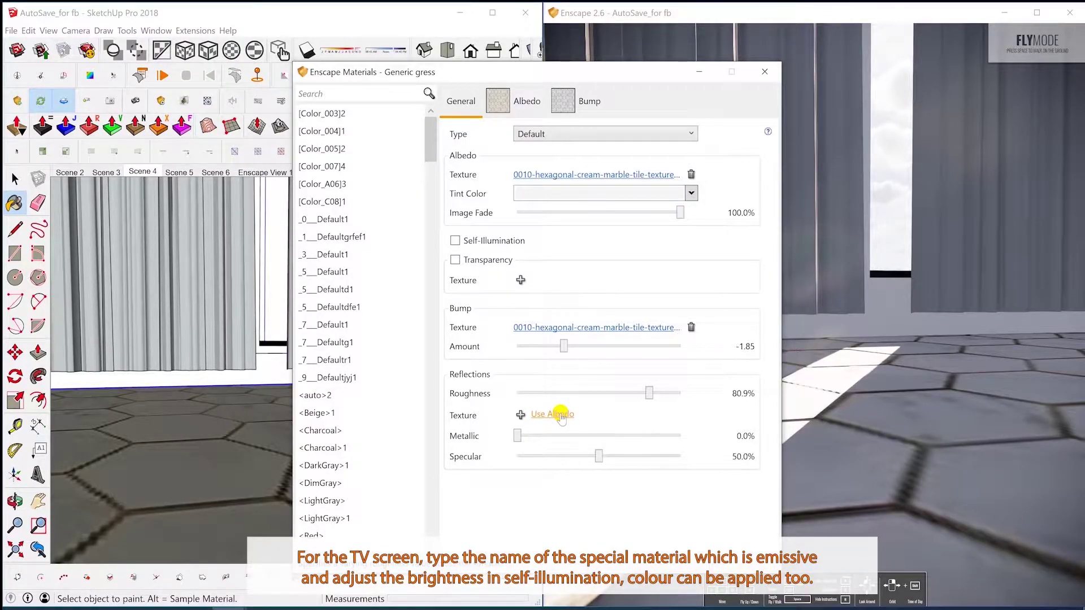
click(560, 414)
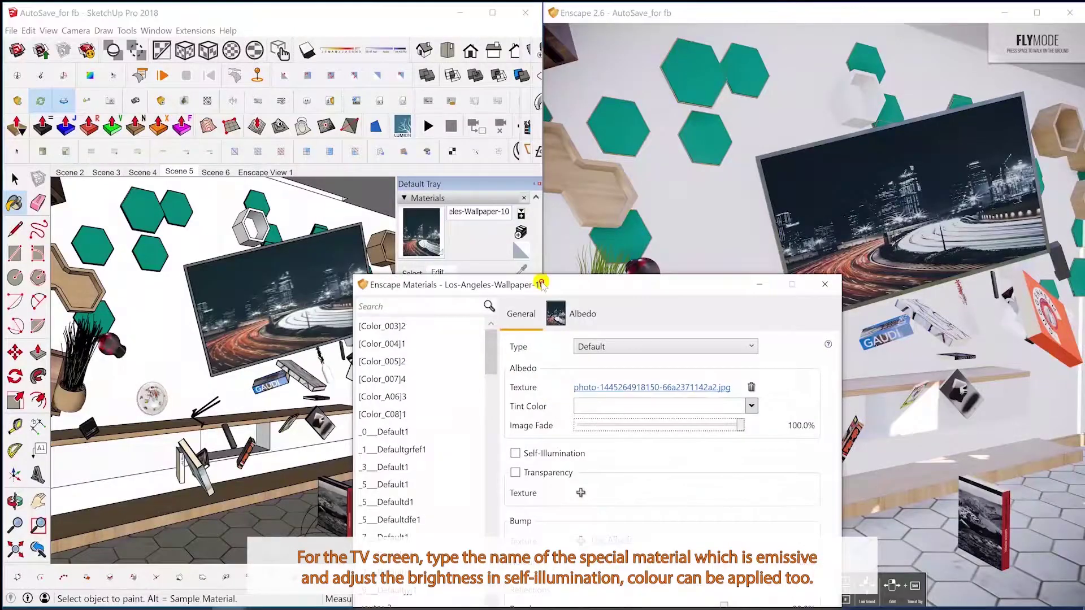
Add emissive to the TV screen material's name, raise its luminance to about 34675 cd/m², and choose a white illumination color
click(492, 222)
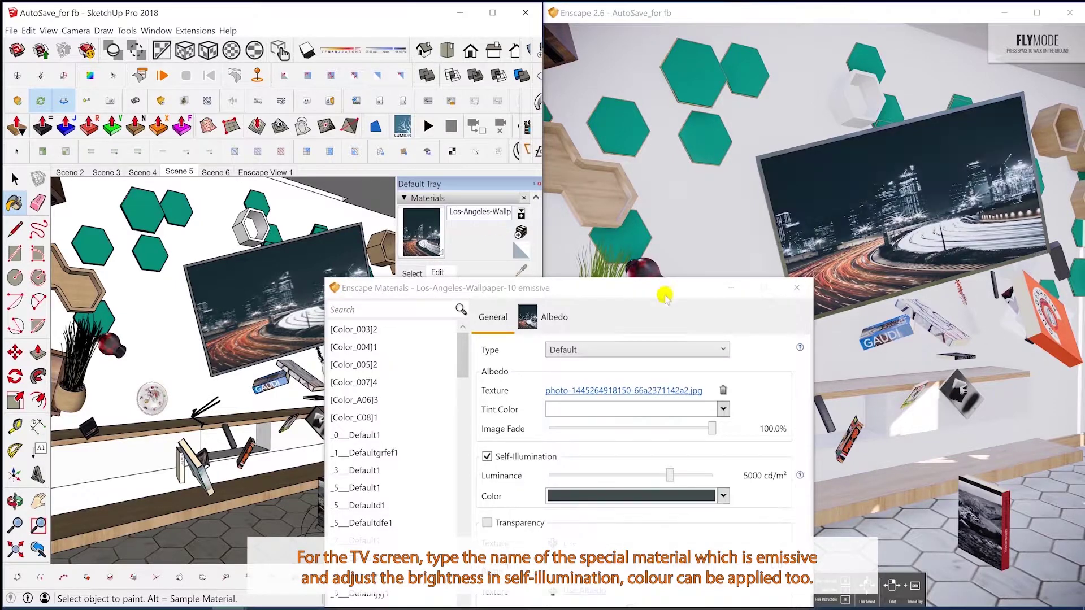
drag(553, 288, 407, 247)
drag(508, 435, 552, 438)
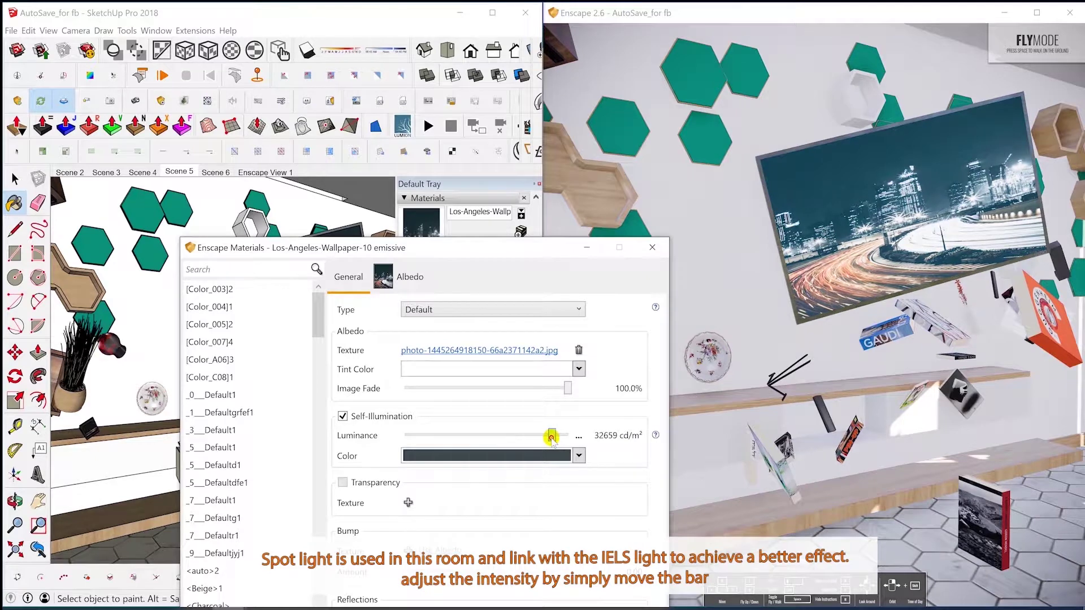
click(579, 457)
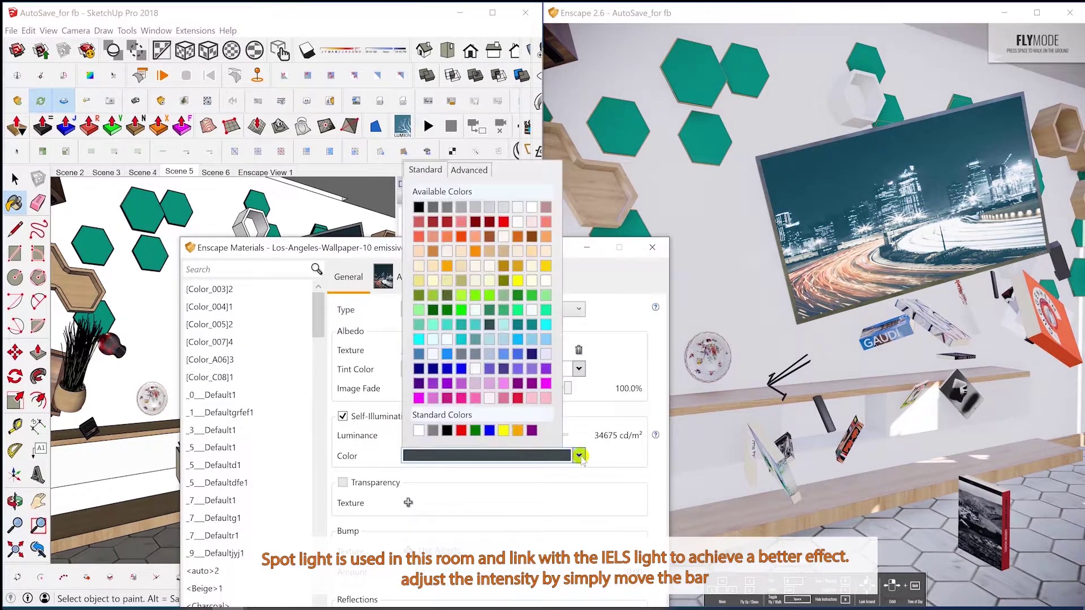
click(528, 208)
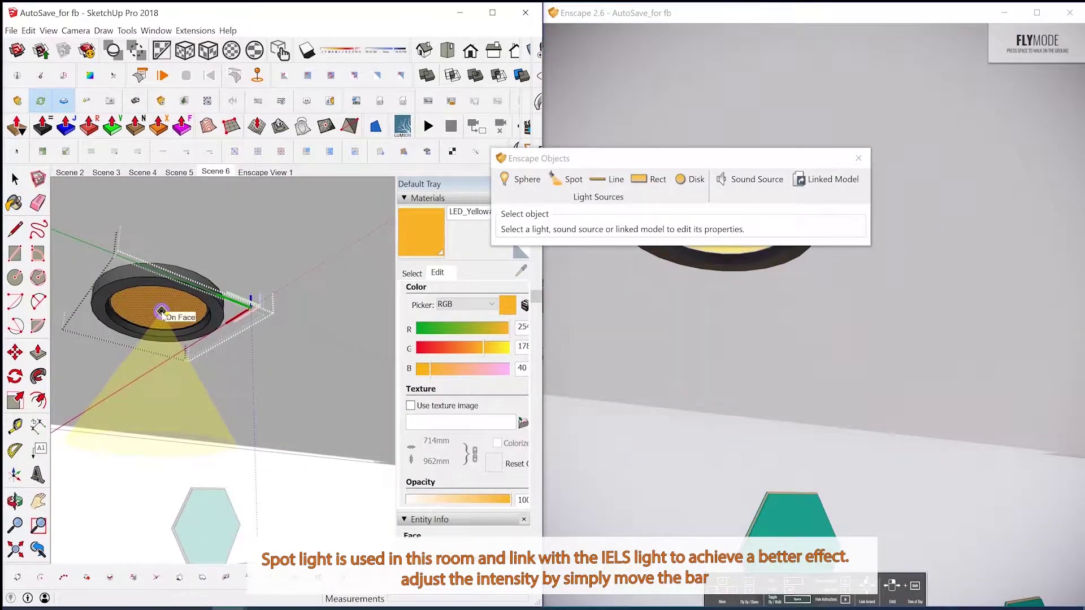
Edit the ceiling spot lights by loading the 16.ies profile and raising their luminous intensity
click(160, 308)
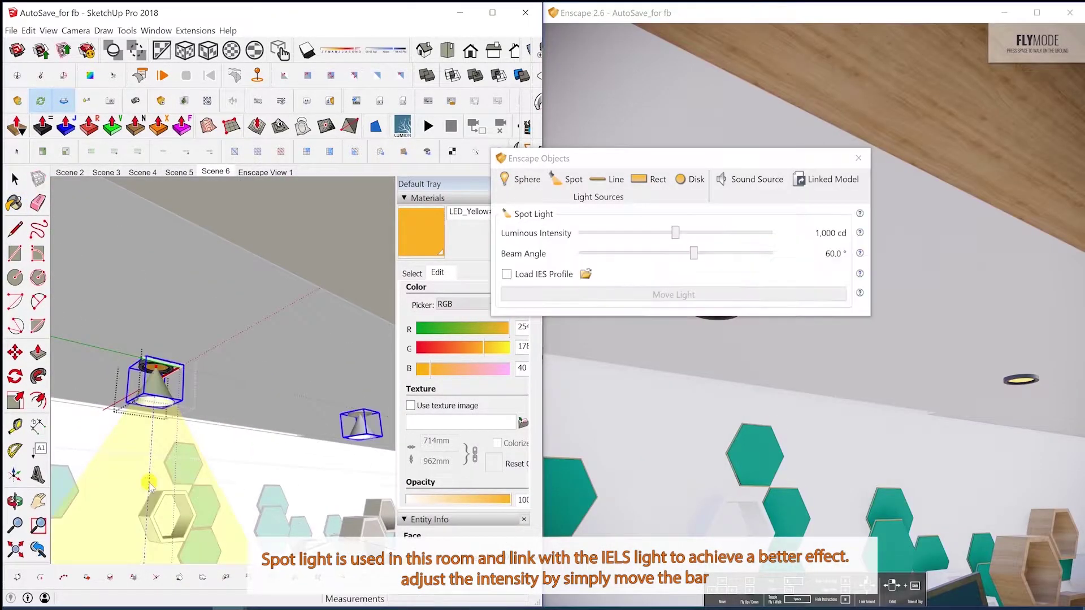
mouse_move(215, 362)
middle_down()
mouse_move(238, 379)
mouse_move(271, 382)
mouse_move(300, 415)
mouse_move(237, 339)
mouse_move(310, 431)
middle_up()
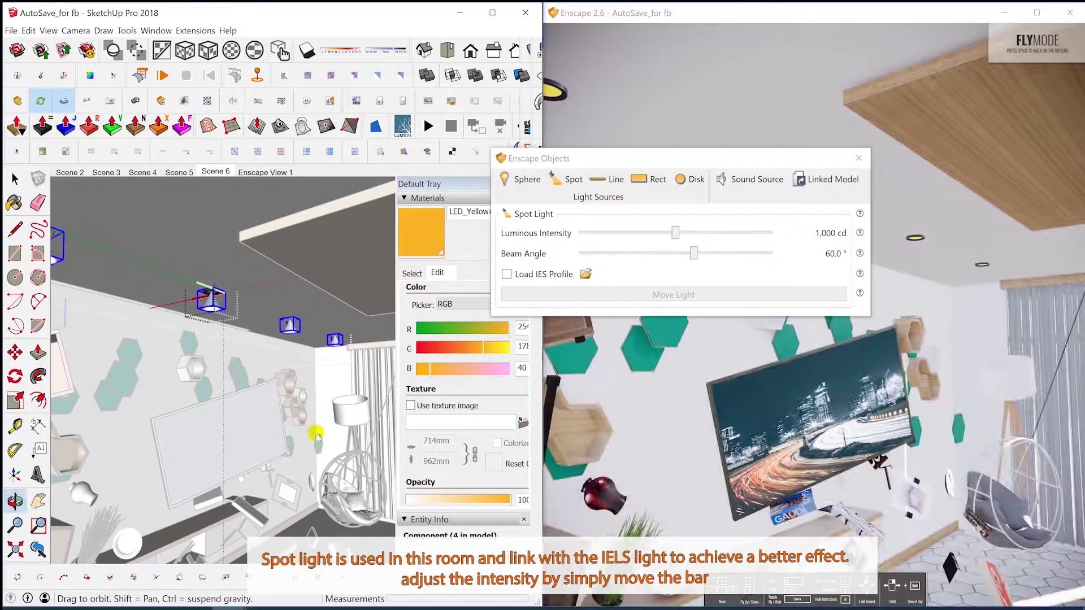
click(506, 274)
drag(754, 151, 732, 144)
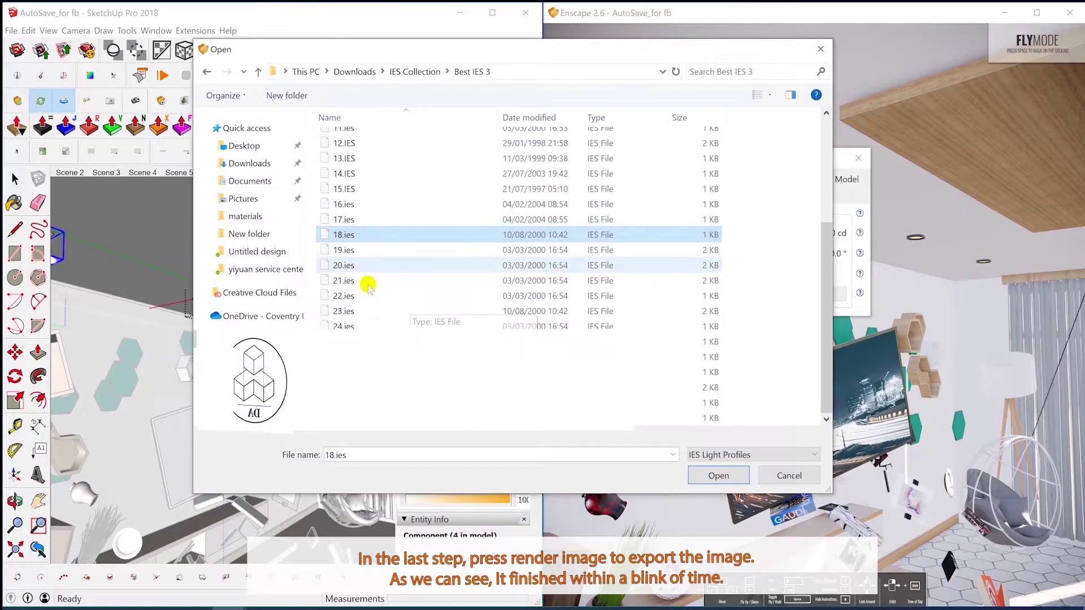
click(361, 204)
click(715, 477)
drag(670, 233, 720, 237)
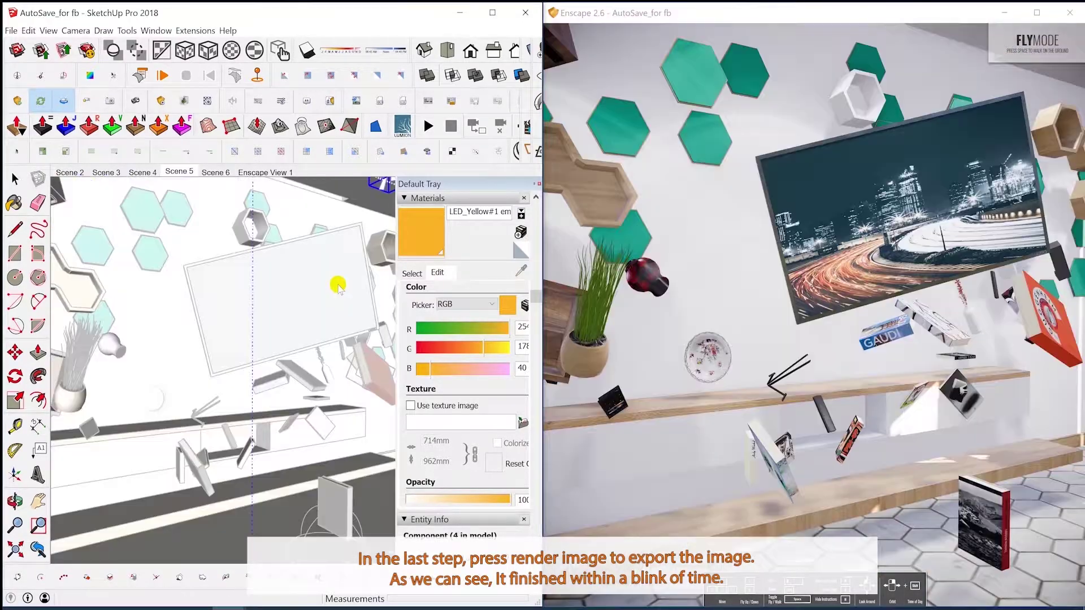
Switch to Enscape View 1 and export the rendered view as a JPEG image named 1
key(space)
click(263, 172)
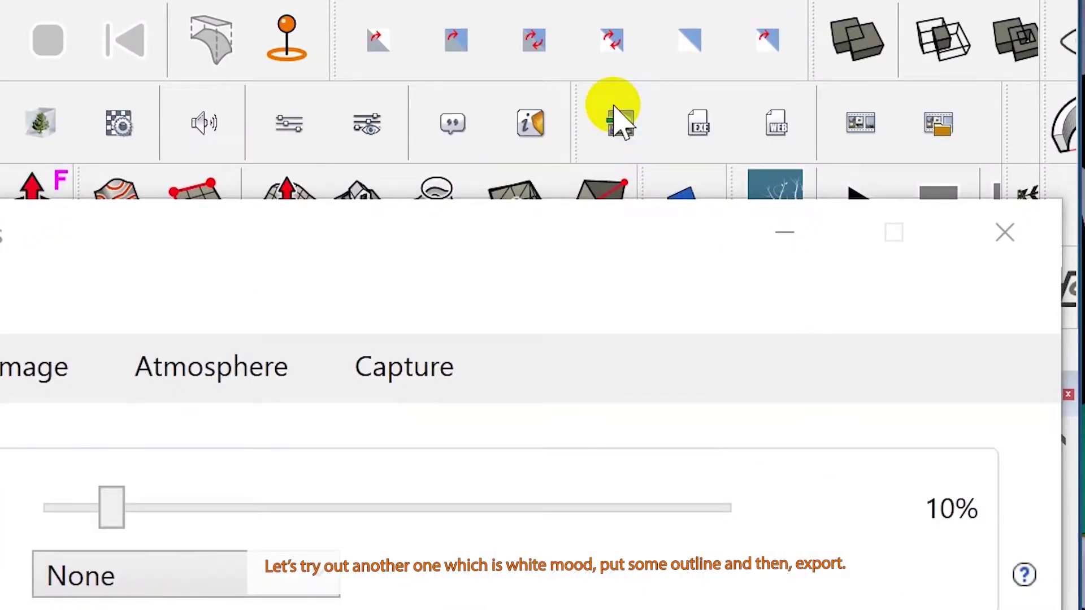
click(356, 101)
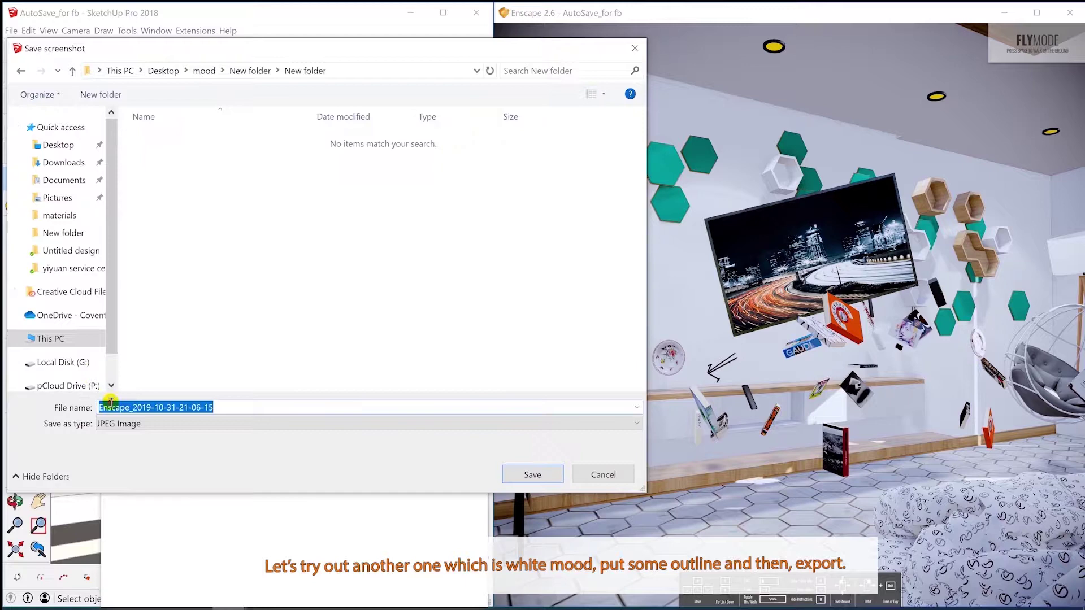
text(1)
click(534, 474)
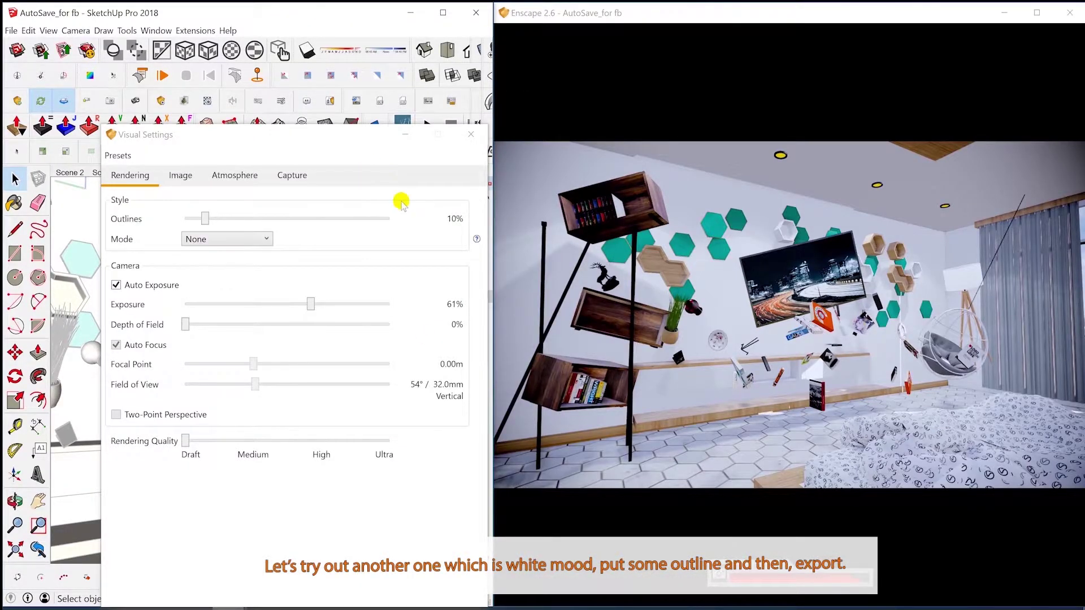
click(630, 370)
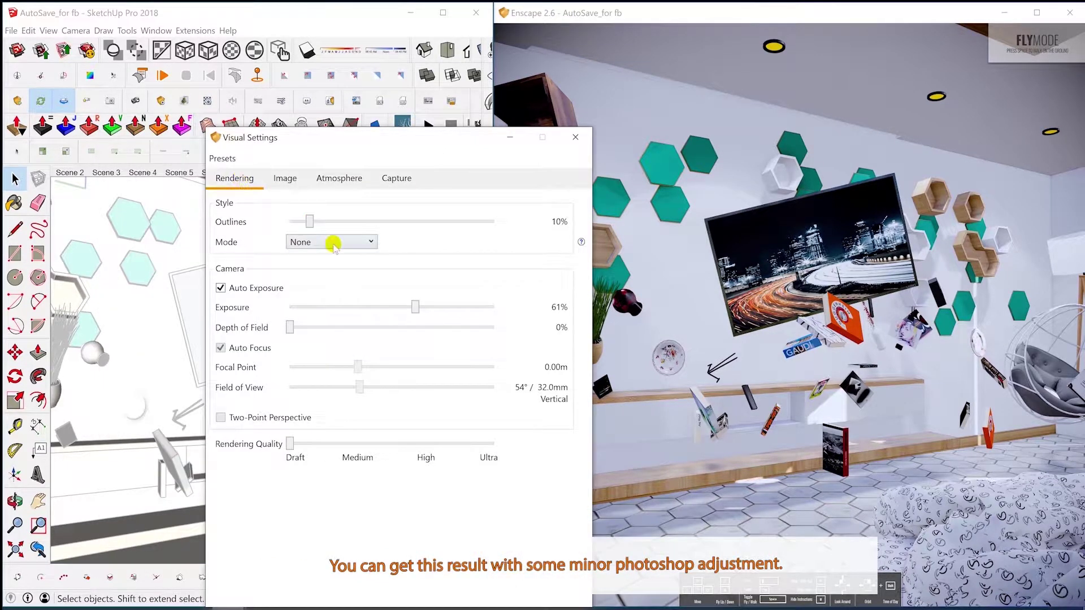
Set the rendering style mode to White and raise the outlines to 25%
click(333, 242)
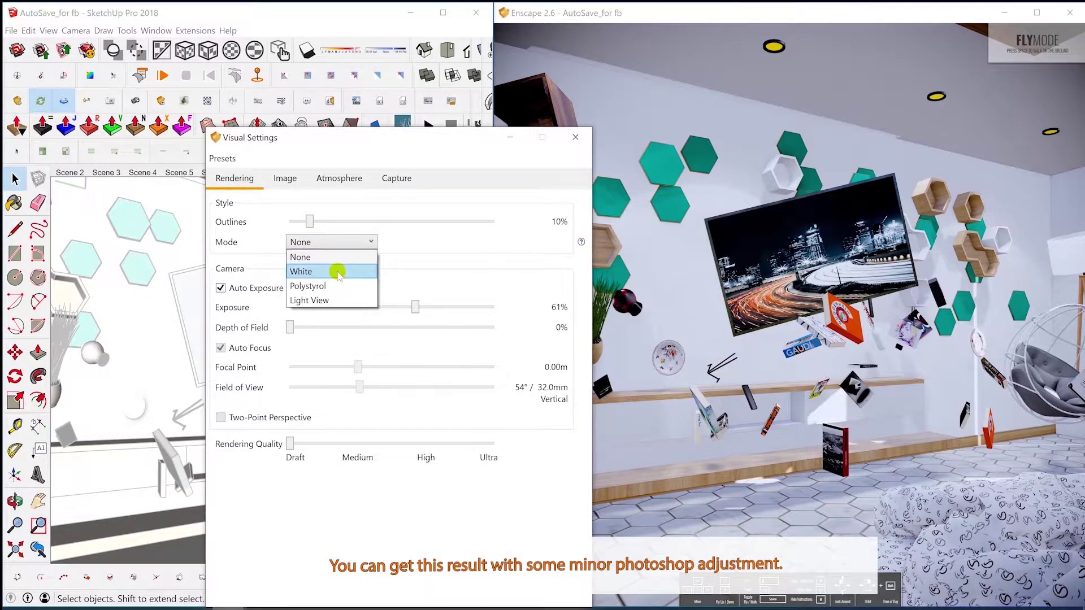
click(336, 271)
drag(312, 220, 342, 224)
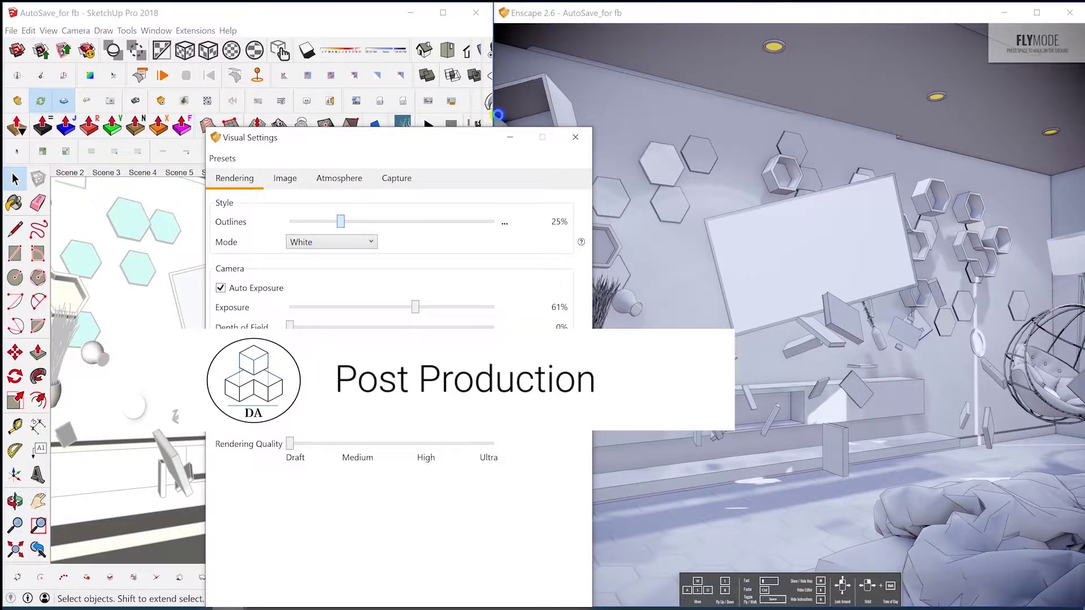
Switch to Photoshop, add a layer mask to the dw light4 copy 5 spotlight glow, and ready the Brush with black for masking
drag(431, 143, 276, 171)
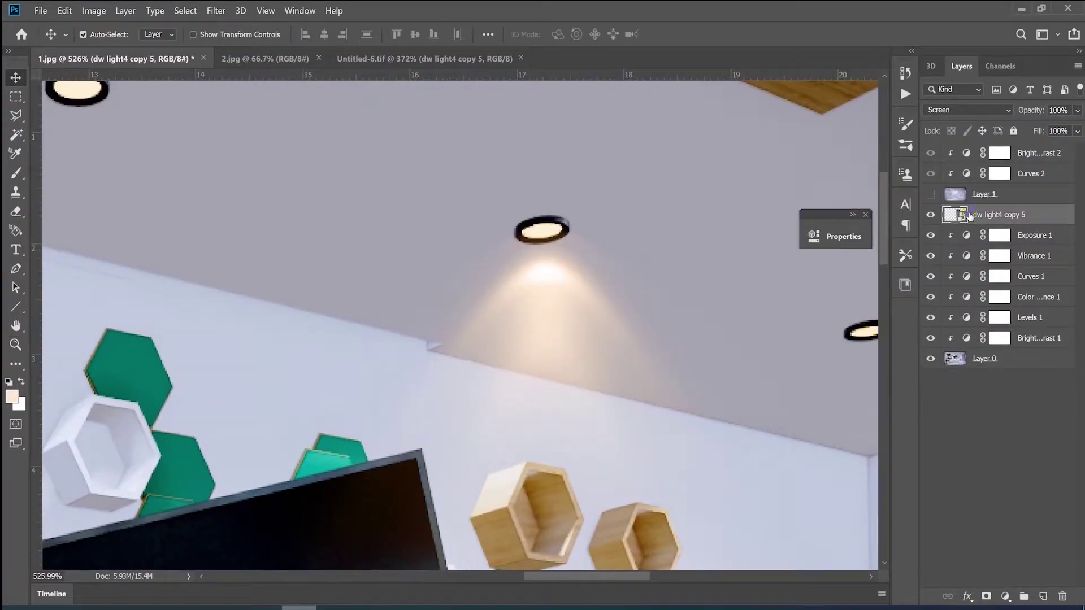
click(986, 597)
key(b)
key(d)
key(x)
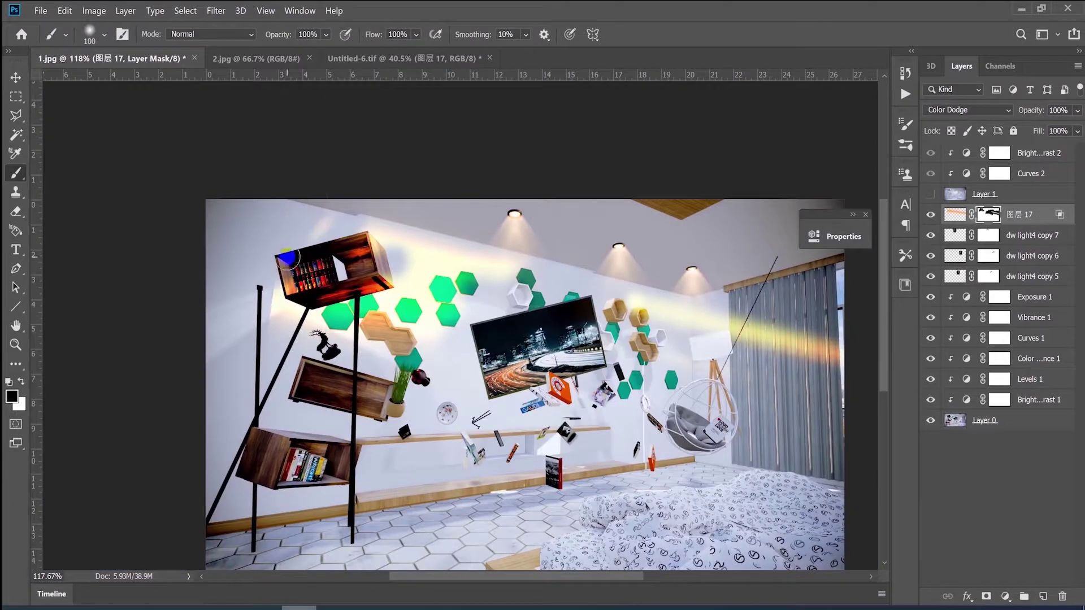
key(ctrl+t)
key(ctrl+0)
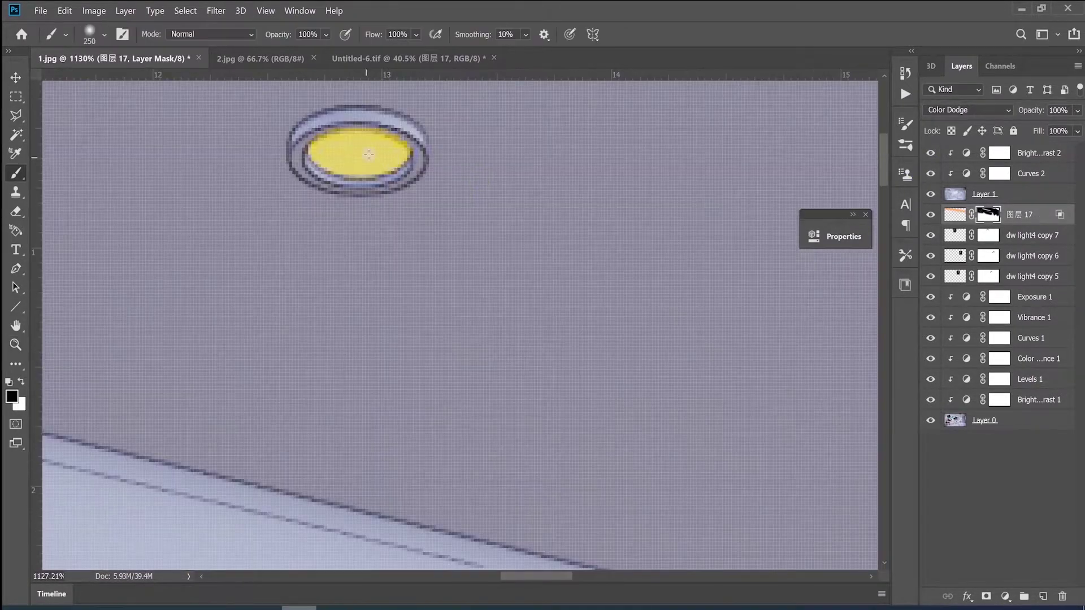
Select the yellow ceiling spotlight discs on the white-mode Layer 1 with the Magic Wand
click(366, 153)
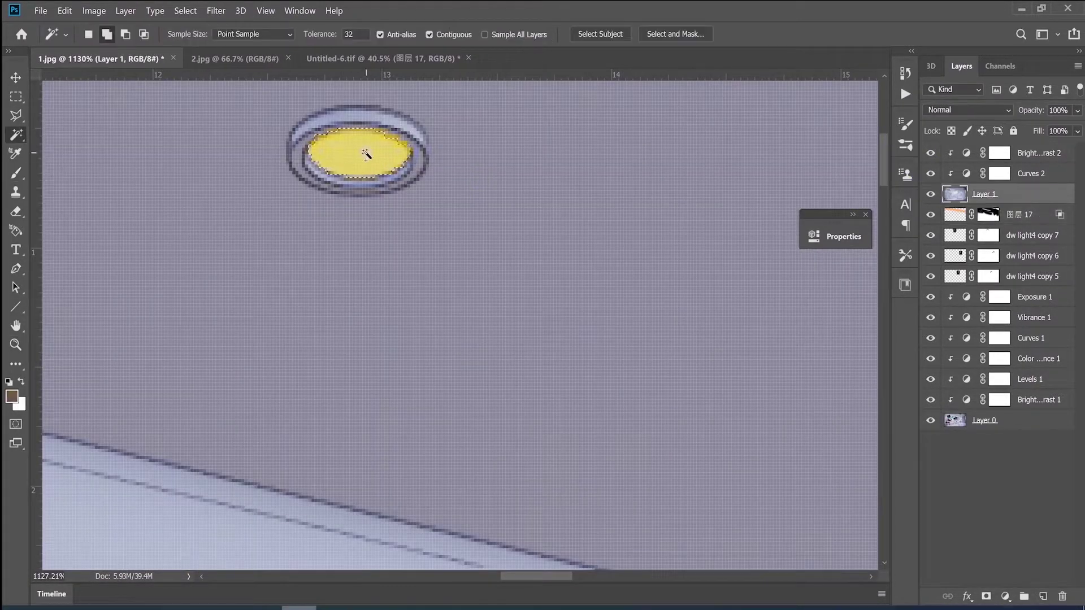
key(z)
alt+scroll(366, 154, down, 8)
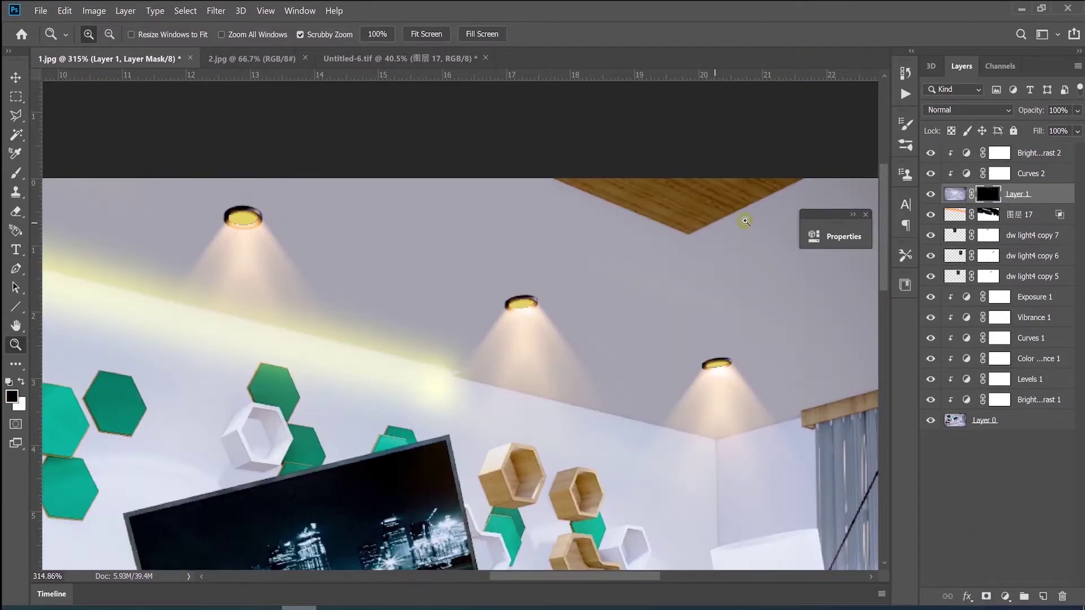
Undo the mask on Layer 1 and try a clipped brown solid color fill layer over the ceiling spotlight discs
key(ctrl+z)
click(622, 254)
click(1005, 596)
click(1006, 535)
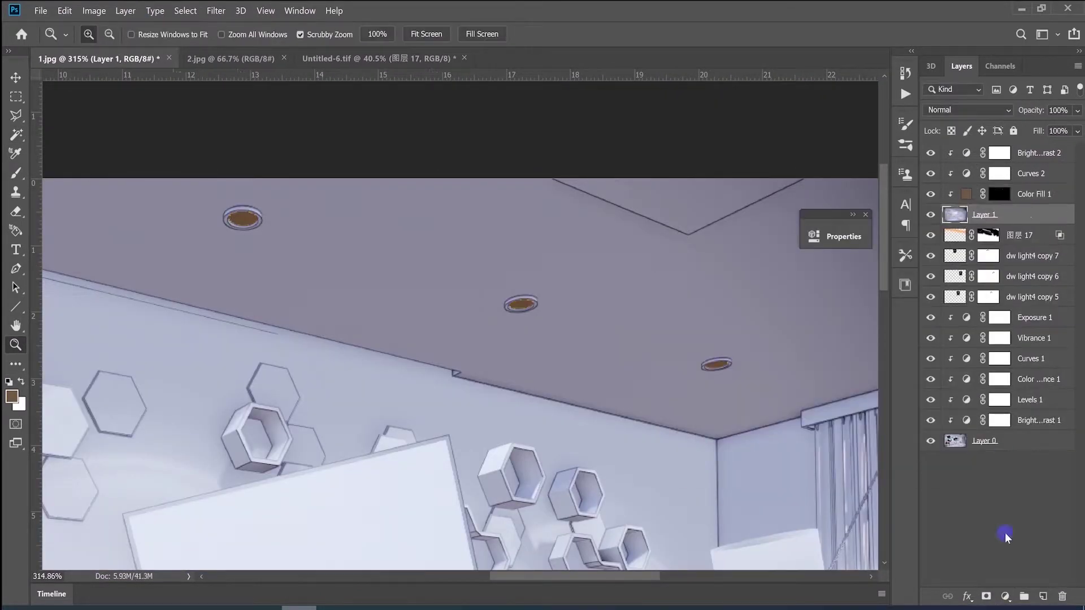
key(ctrl+z)
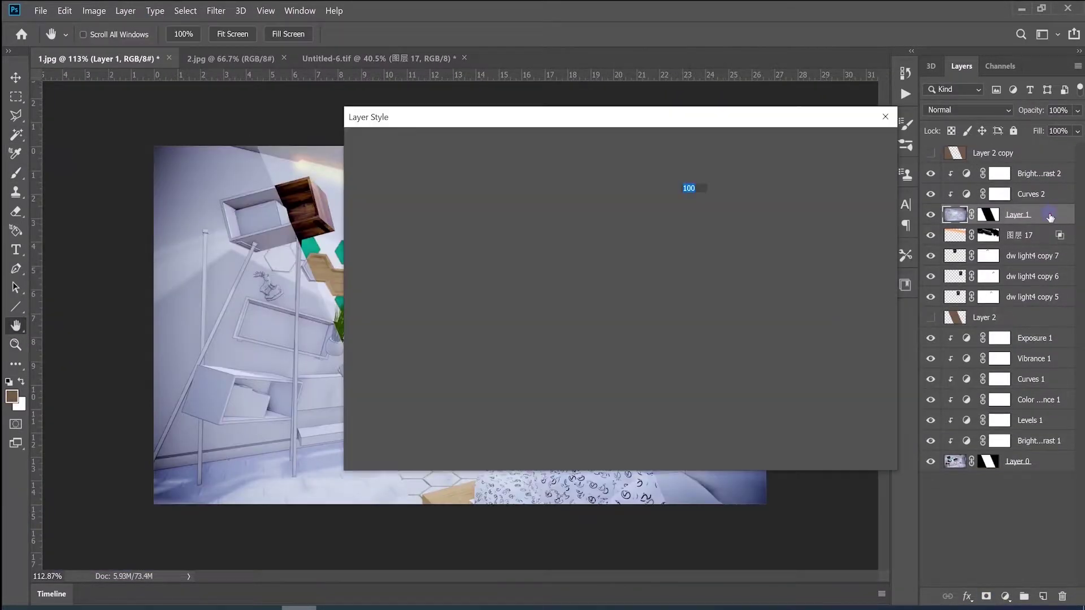
Add a thin black Stroke layer style to Layer 1 and select the dw light4 glow layers
drag(619, 116, 605, 413)
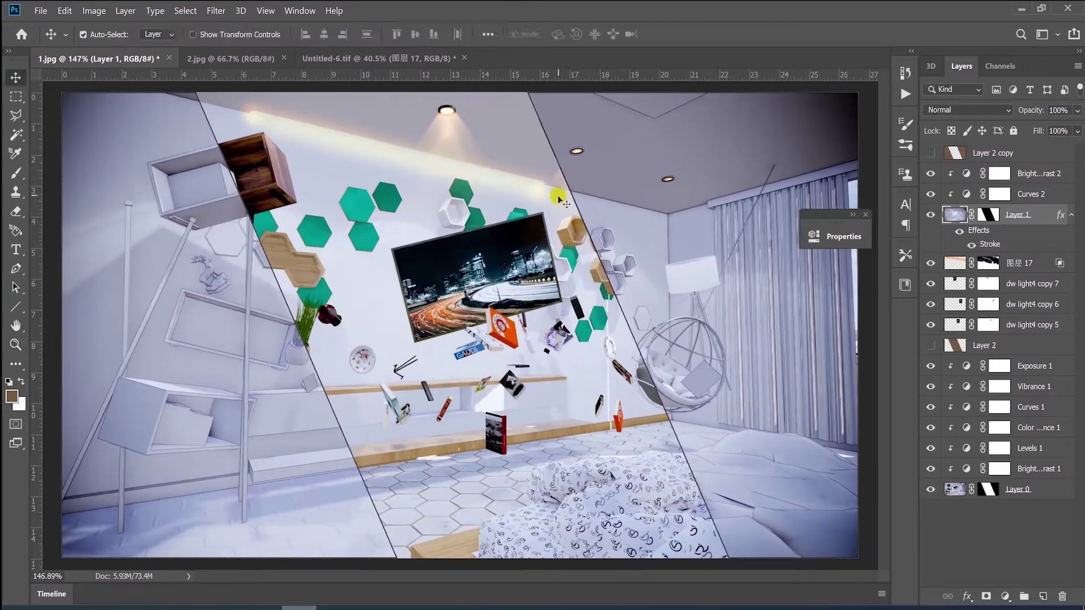
click(956, 284)
click(956, 325)
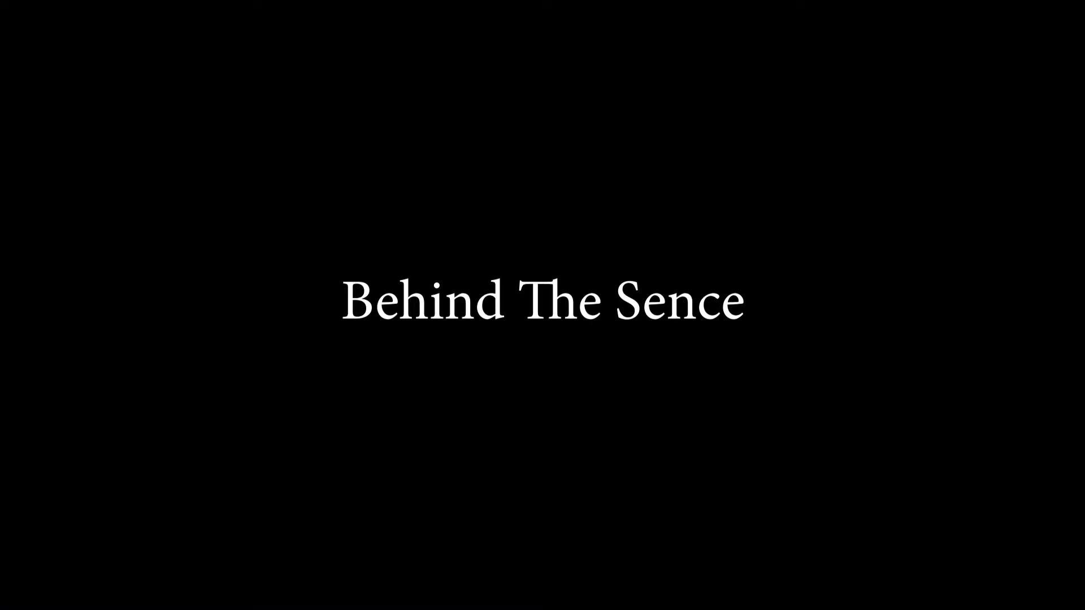